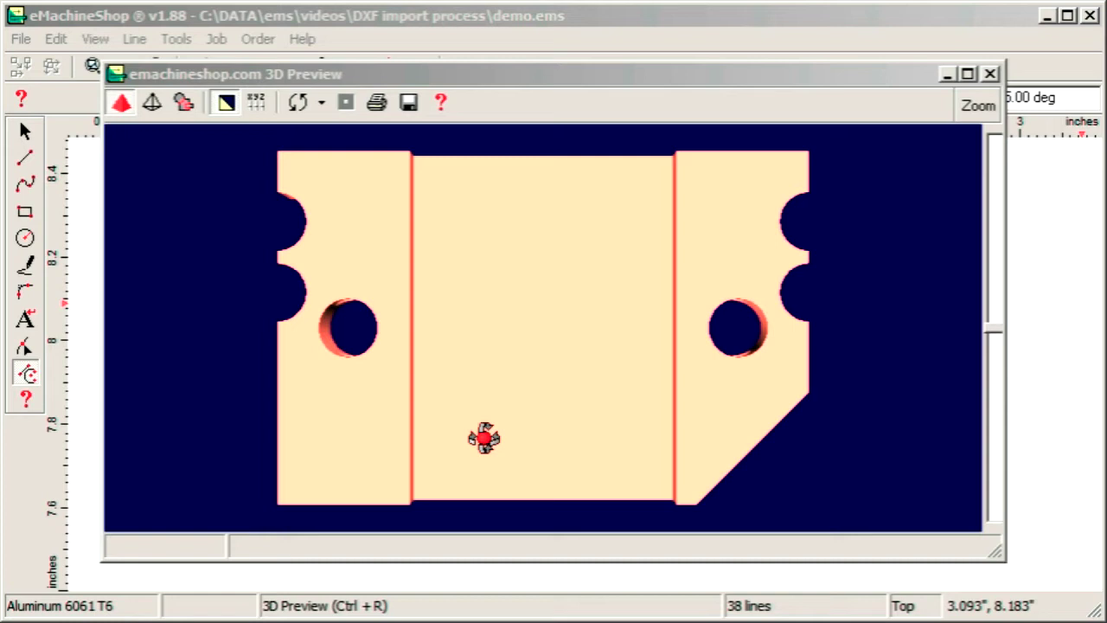
Orbit the bracket in 3D to view the top face obliquely, then close the preview.
{"action": "left_click_drag", "start_coordinate": [485, 439], "coordinate": [597, 238]}
{"action": "left_click_drag", "start_coordinate": [653, 286], "coordinate": [783, 247]}
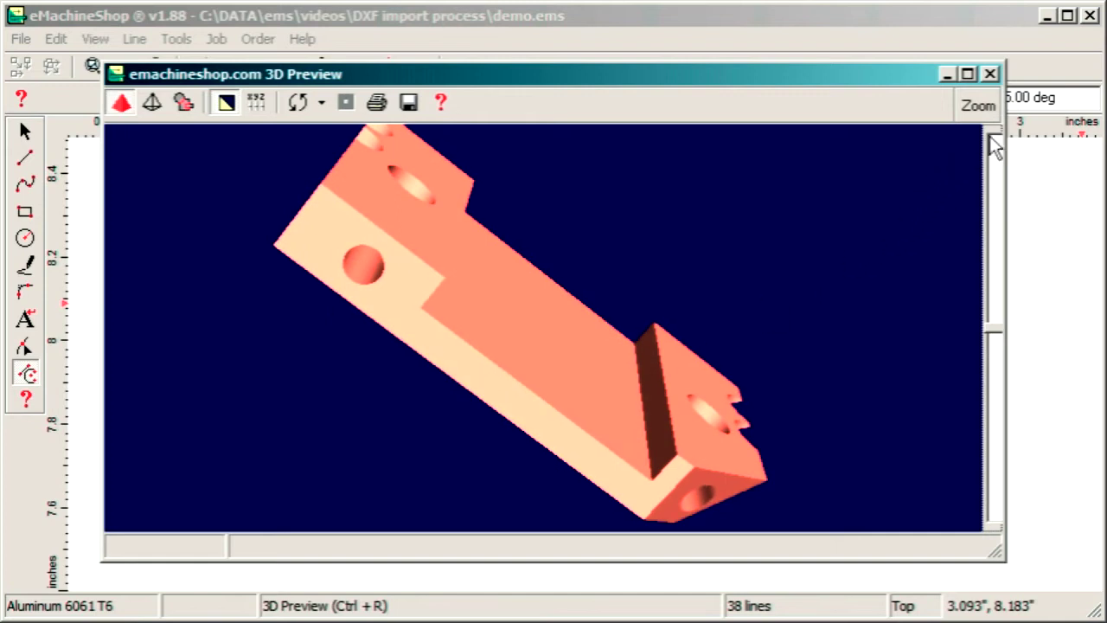
{"action": "left_click", "coordinate": [991, 75]}
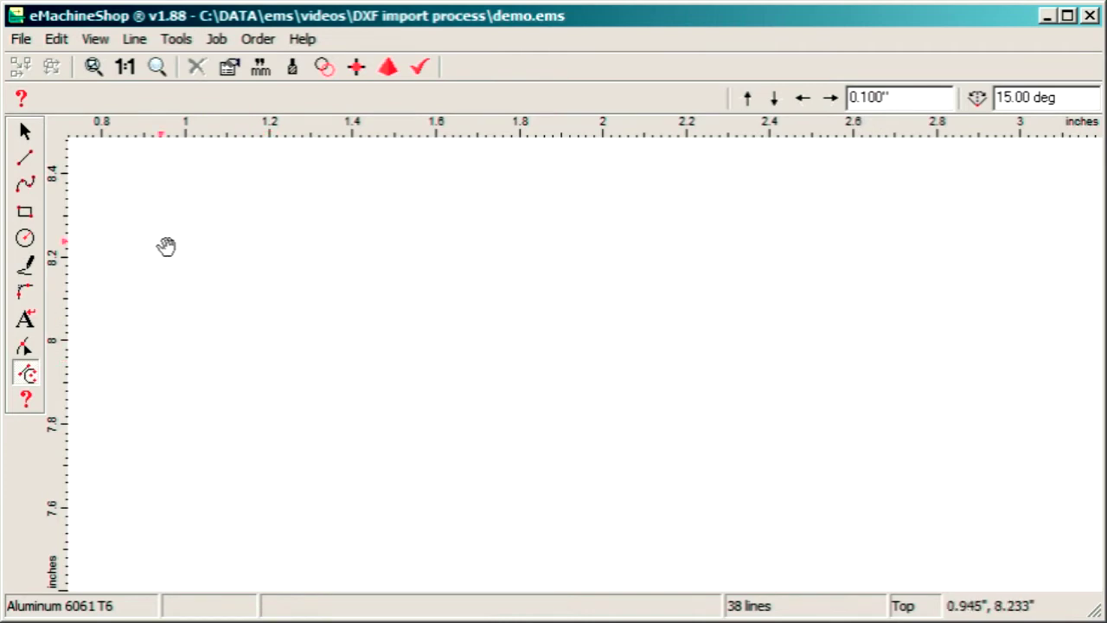
Start a new blank drawing without saving the previous one.
{"action": "left_click", "coordinate": [22, 40]}
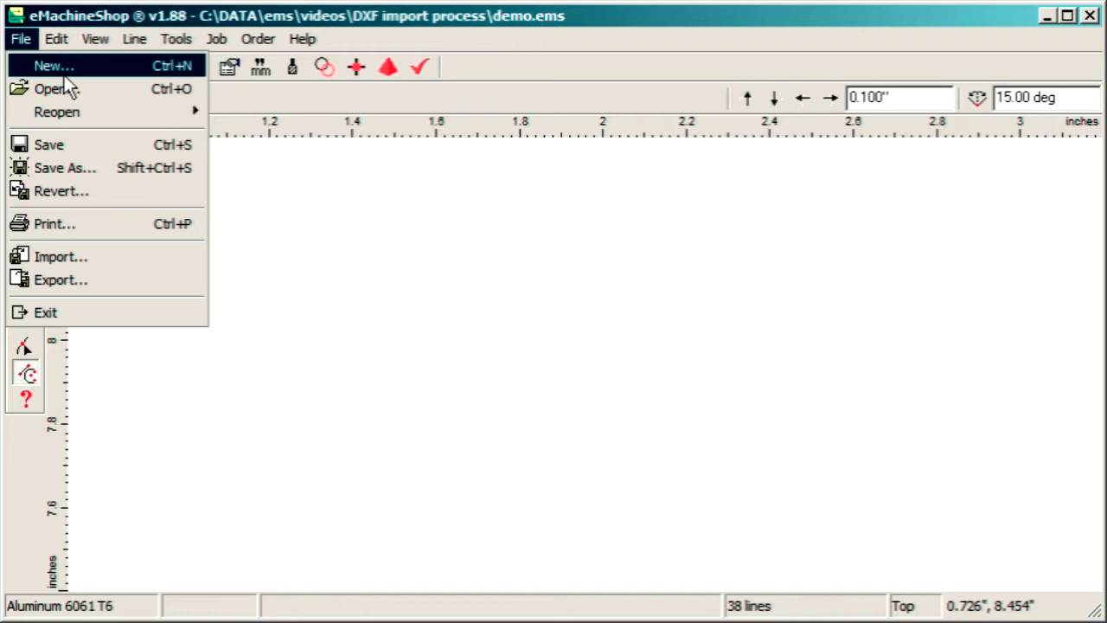
{"action": "left_click", "coordinate": [68, 70]}
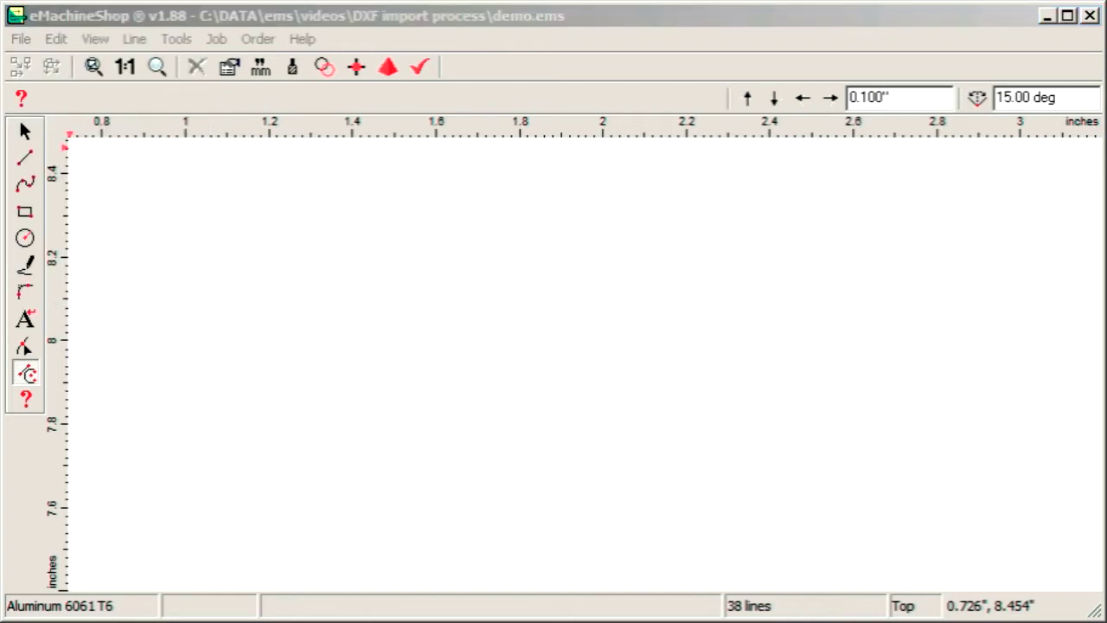
{"action": "left_click", "coordinate": [553, 350]}
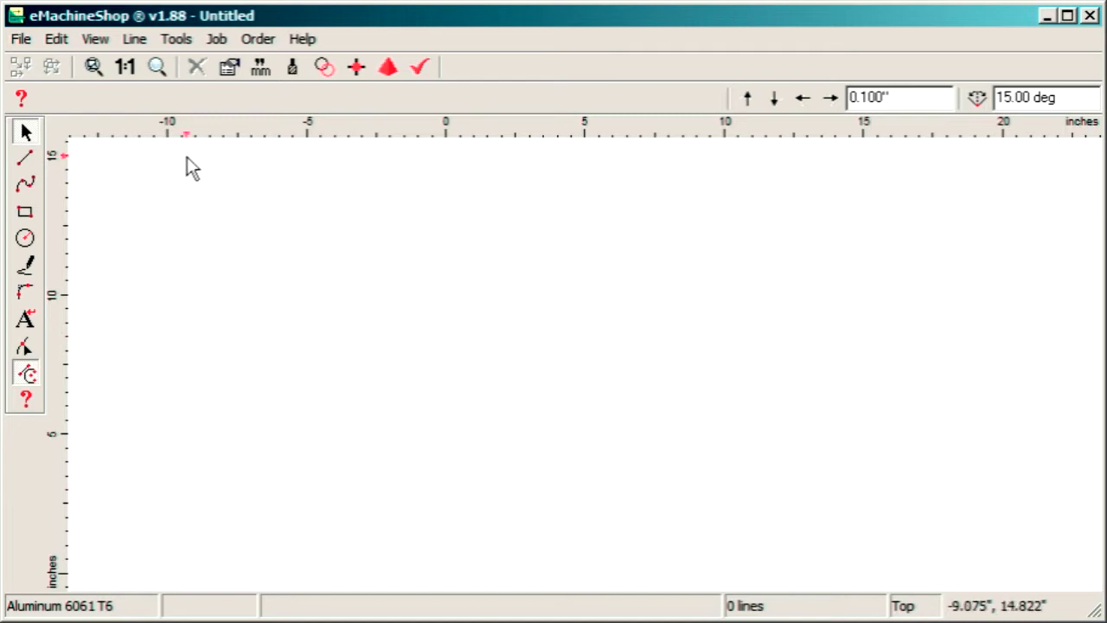
Import the demo.DXF file into the new drawing.
{"action": "left_click", "coordinate": [26, 38]}
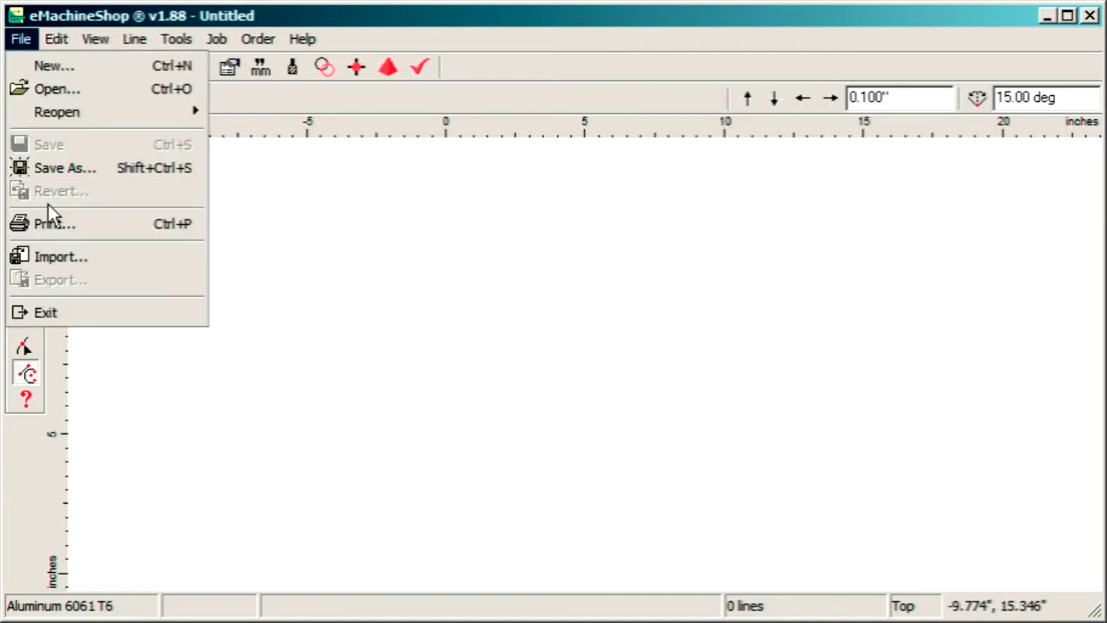
{"action": "left_click", "coordinate": [59, 257]}
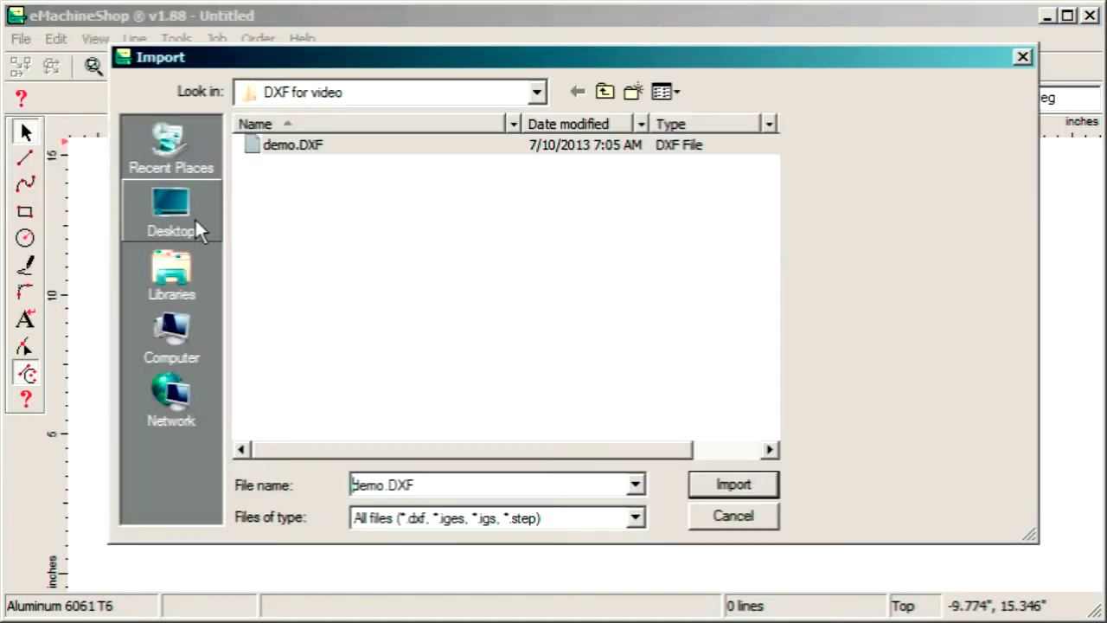
{"action": "left_click", "coordinate": [279, 149]}
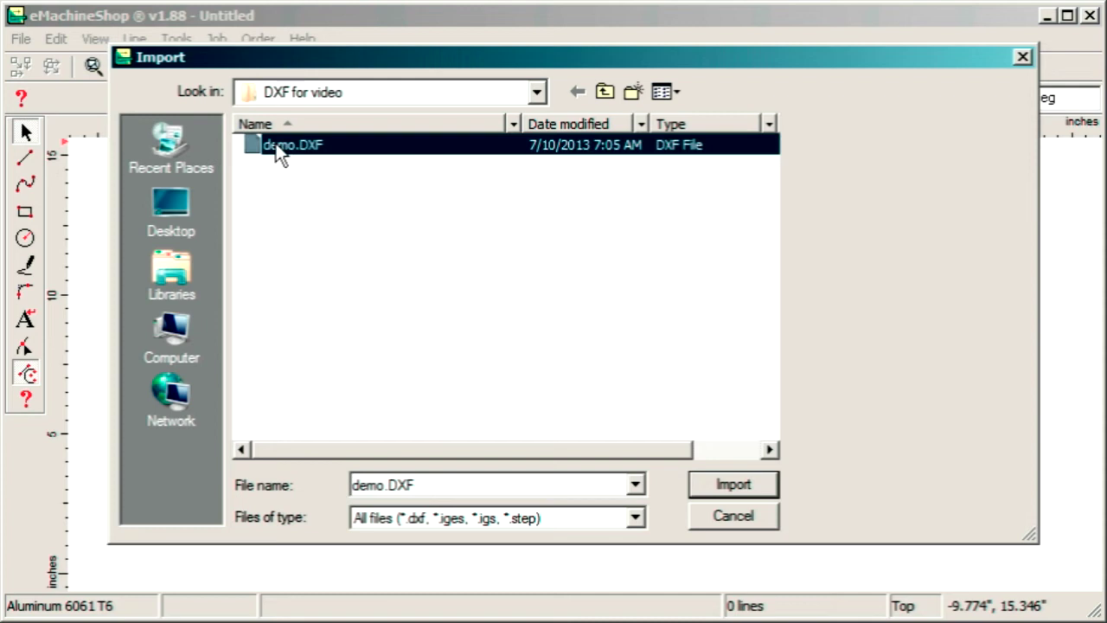
{"action": "left_click", "coordinate": [733, 484]}
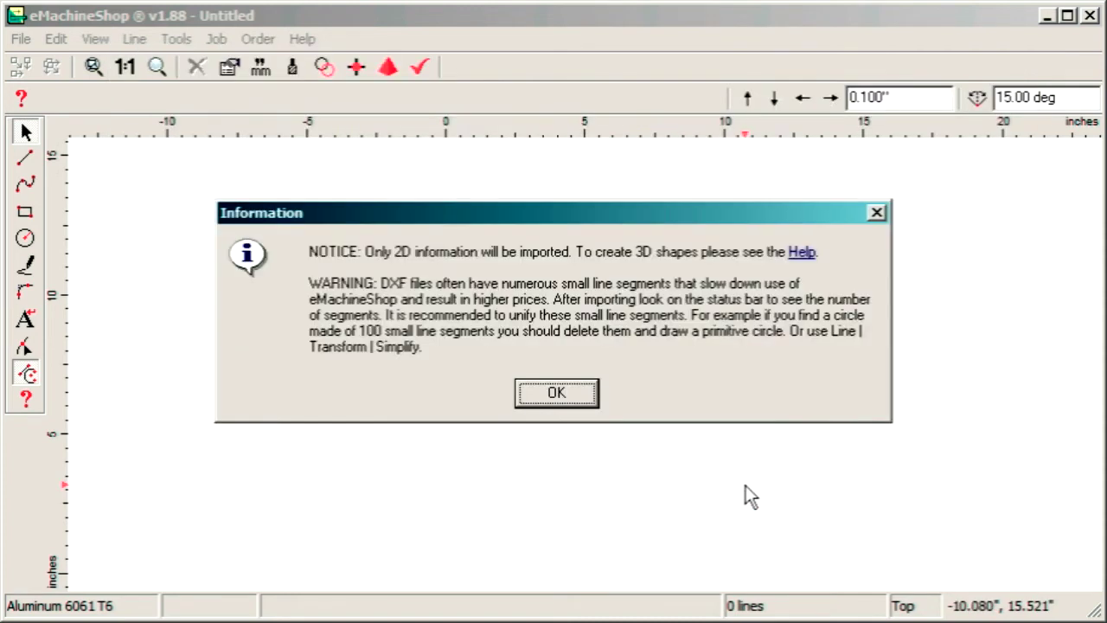
Dismiss the 2D-only import notice and line simplification warning, then deselect the imported lines.
{"action": "left_click", "coordinate": [566, 399]}
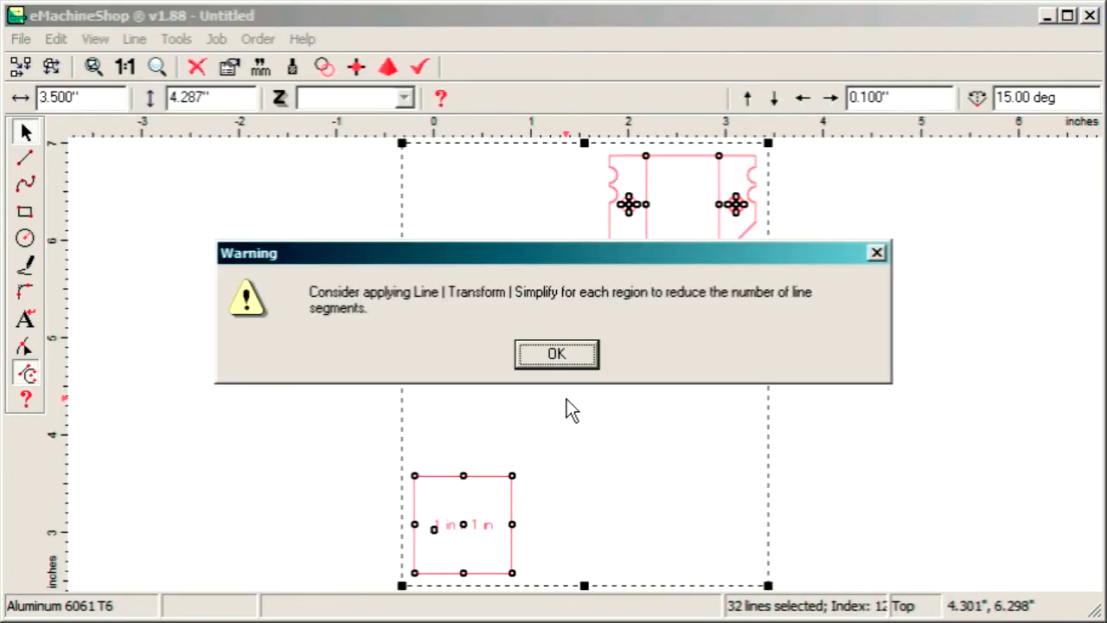
{"action": "left_click", "coordinate": [555, 355]}
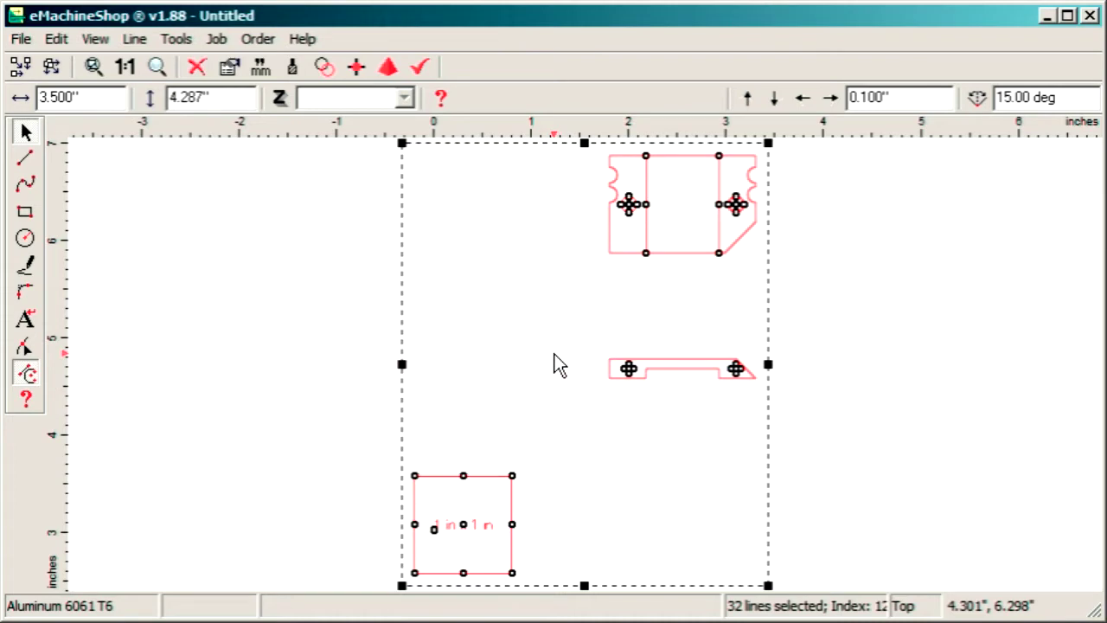
{"action": "left_click", "coordinate": [574, 432]}
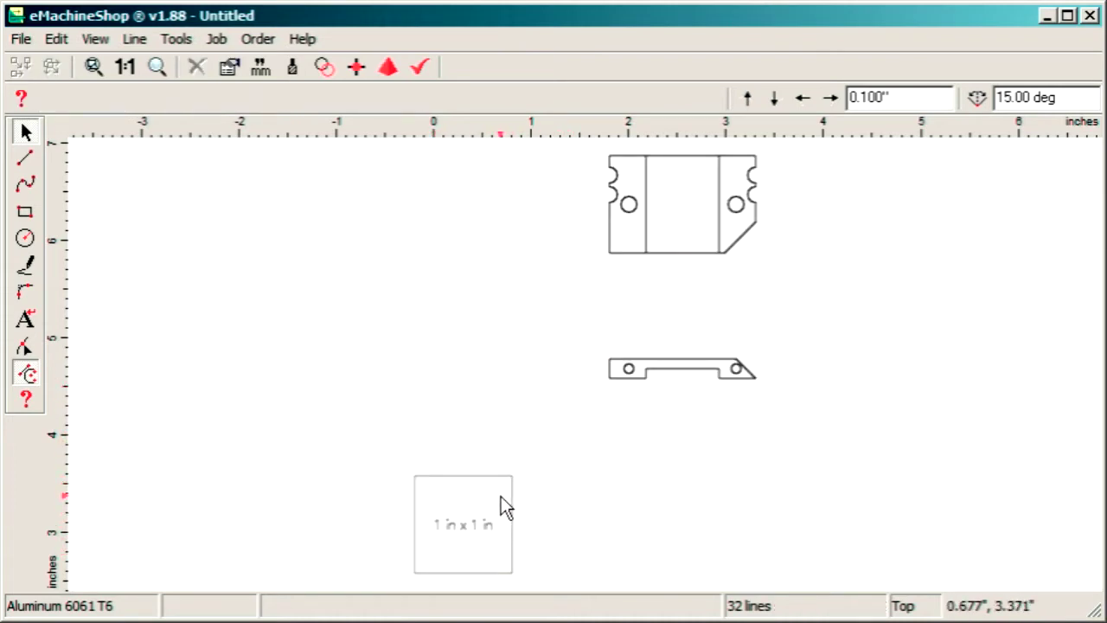
Delete the 1 in x 1 in square and select the lower side-view outline.
{"action": "left_click_drag", "start_coordinate": [528, 448], "coordinate": [378, 587]}
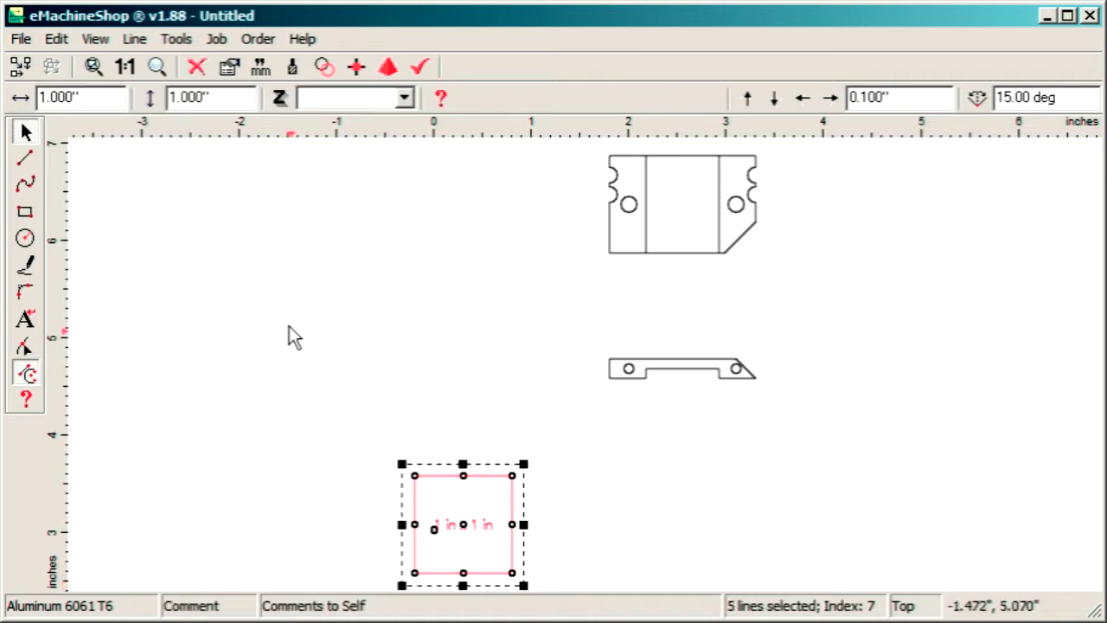
{"action": "left_click", "coordinate": [197, 73]}
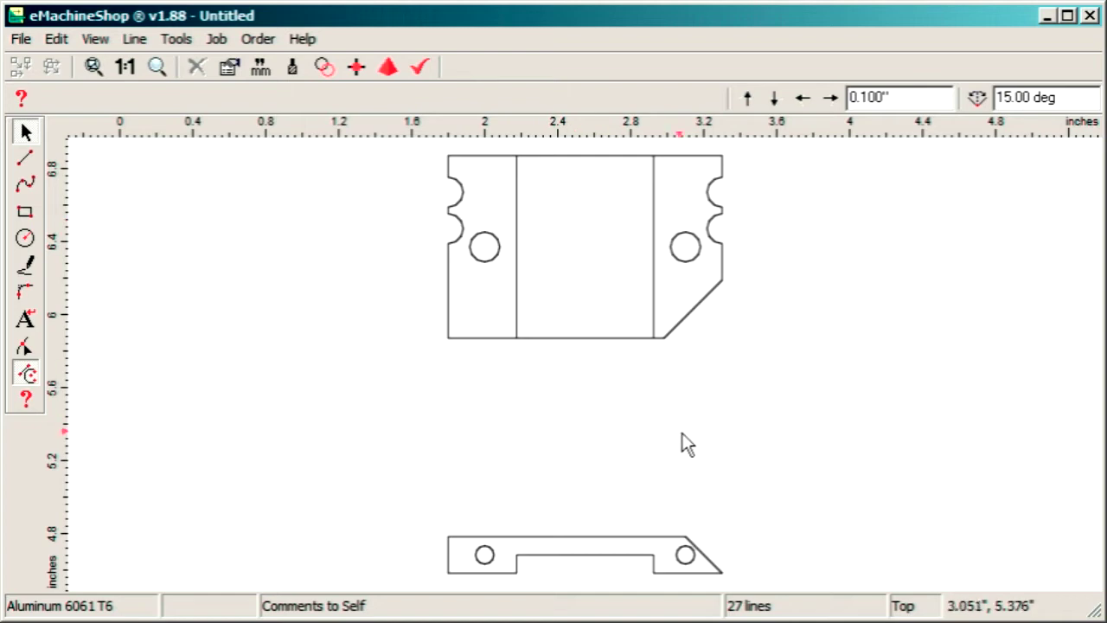
{"action": "left_click_drag", "start_coordinate": [783, 482], "coordinate": [409, 586]}
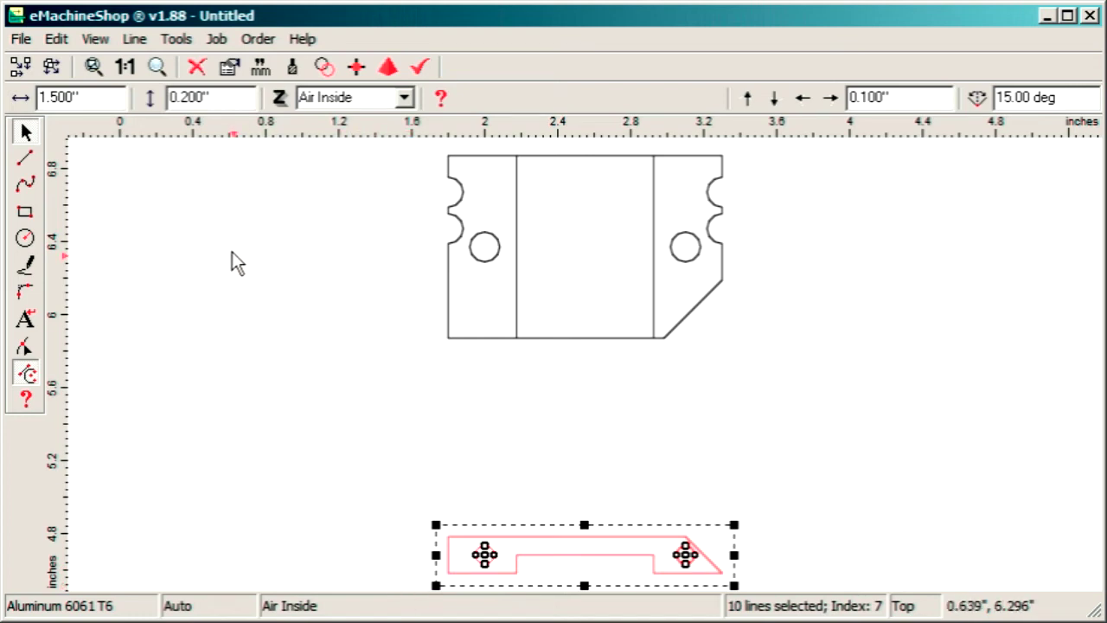
Set the lower side-view outline's machining to Comments to Self so it turns grey.
{"action": "left_click", "coordinate": [137, 40]}
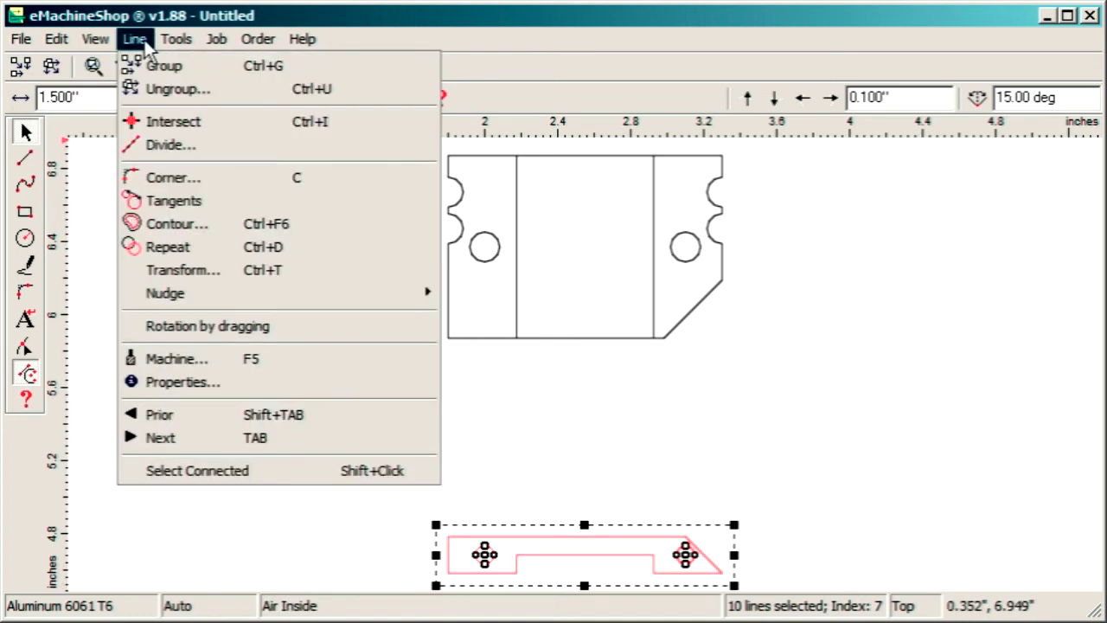
{"action": "left_click", "coordinate": [172, 358]}
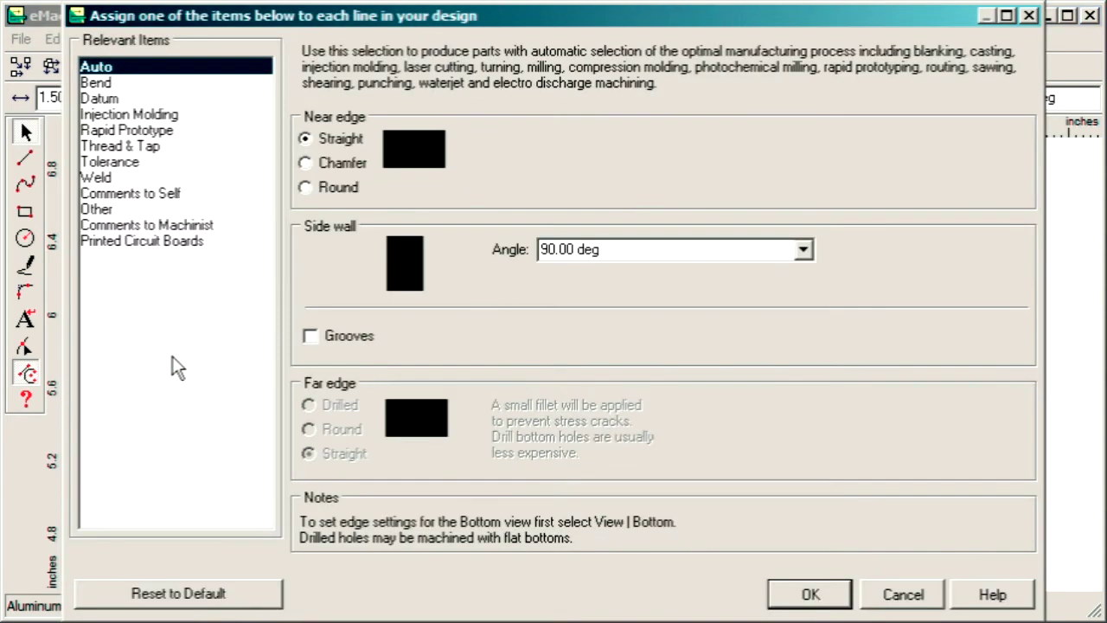
{"action": "left_click", "coordinate": [144, 195]}
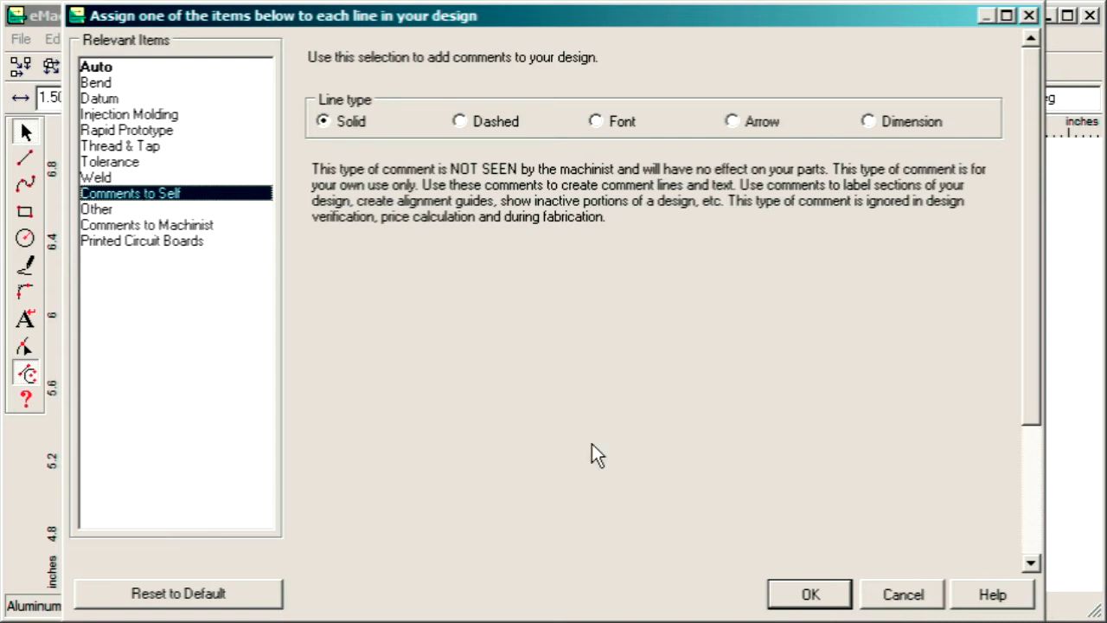
{"action": "left_click", "coordinate": [830, 596]}
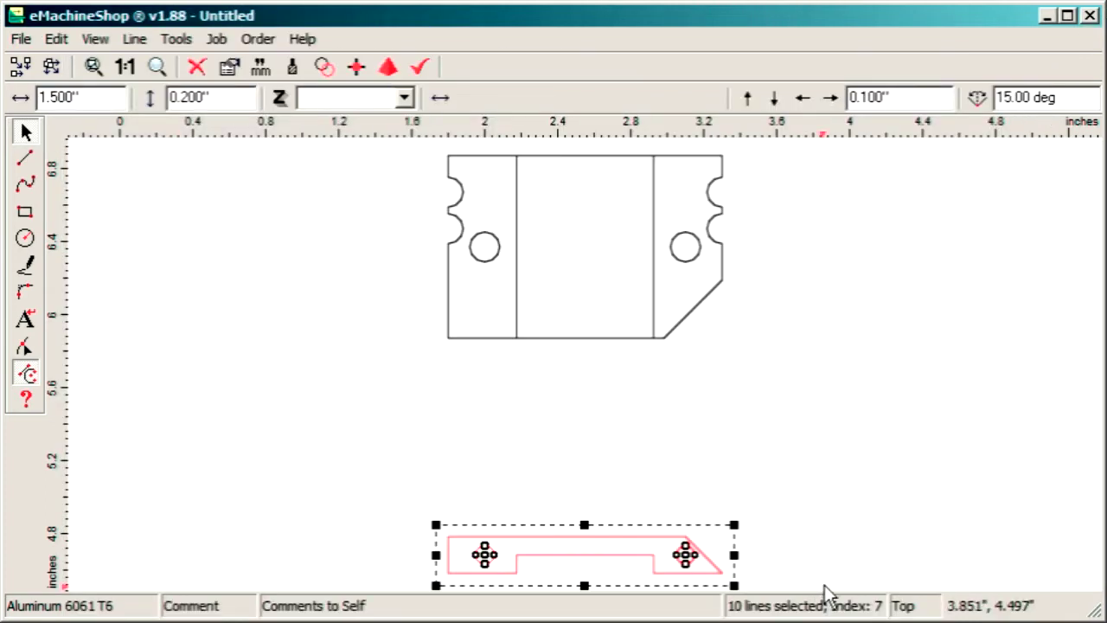
{"action": "left_click", "coordinate": [820, 409]}
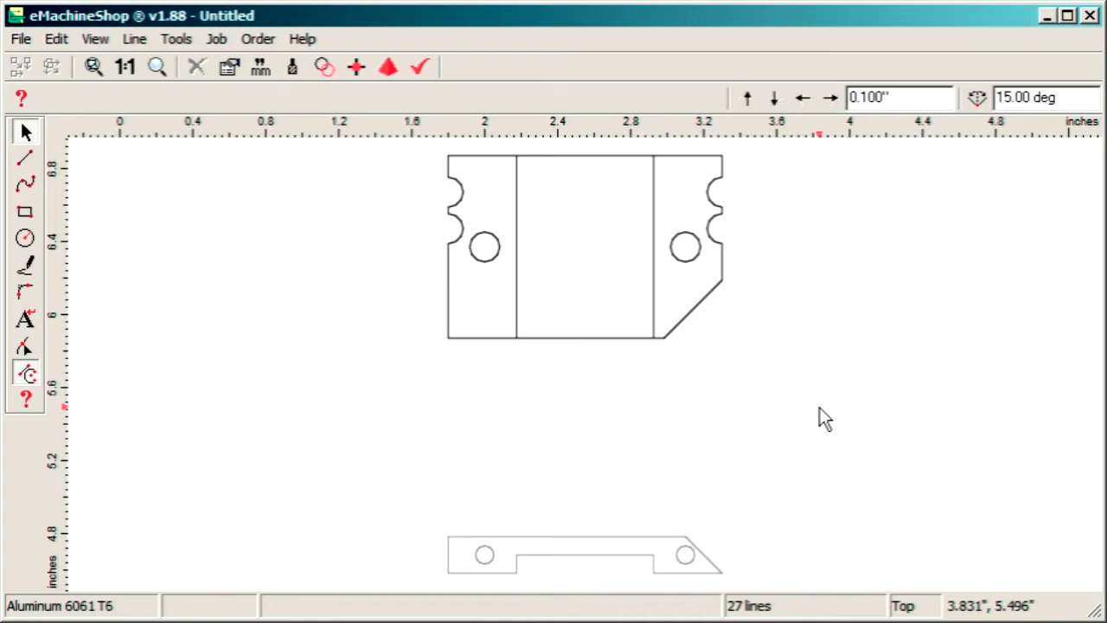
{"action": "left_click", "coordinate": [696, 308]}
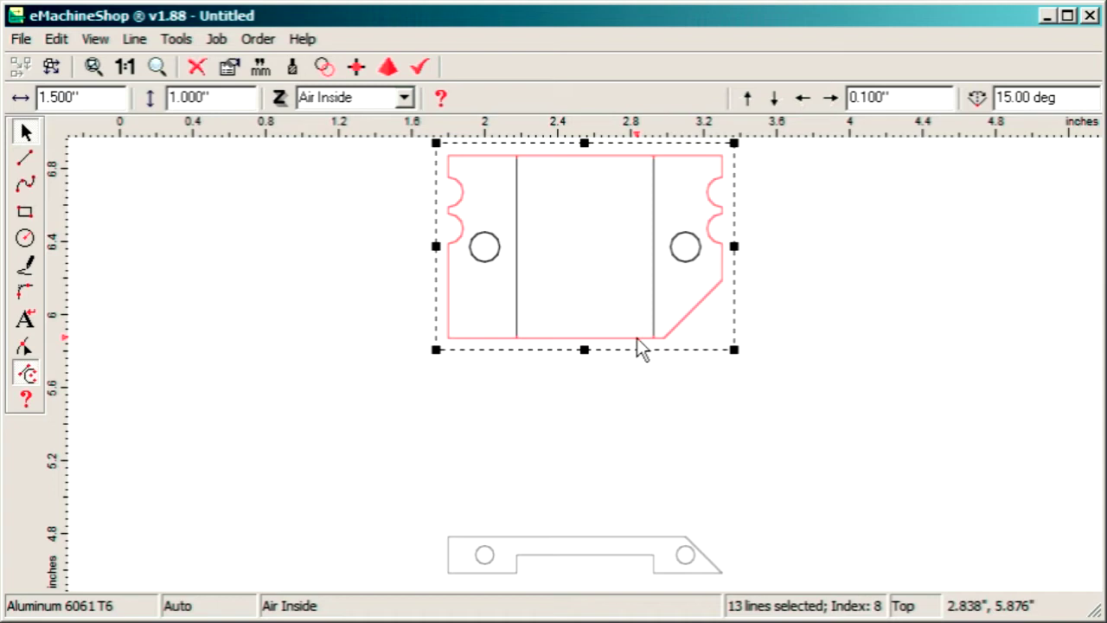
Nudge the top view's two inner vertical lines down 0.100".
{"action": "left_click", "coordinate": [481, 261]}
{"action": "left_click", "coordinate": [688, 260]}
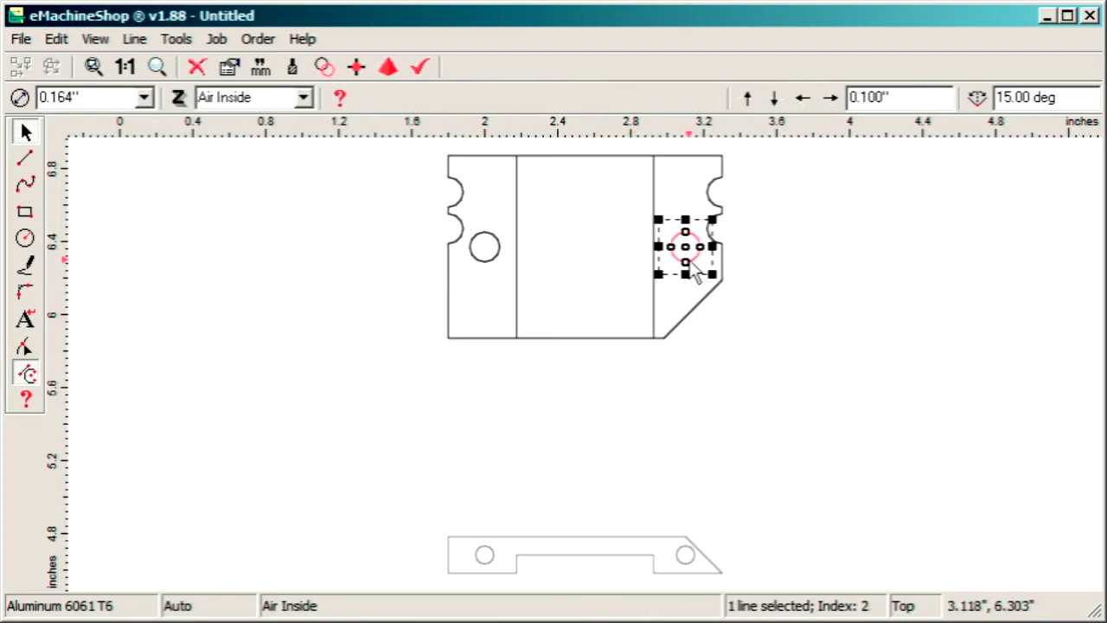
{"action": "left_click", "coordinate": [776, 321]}
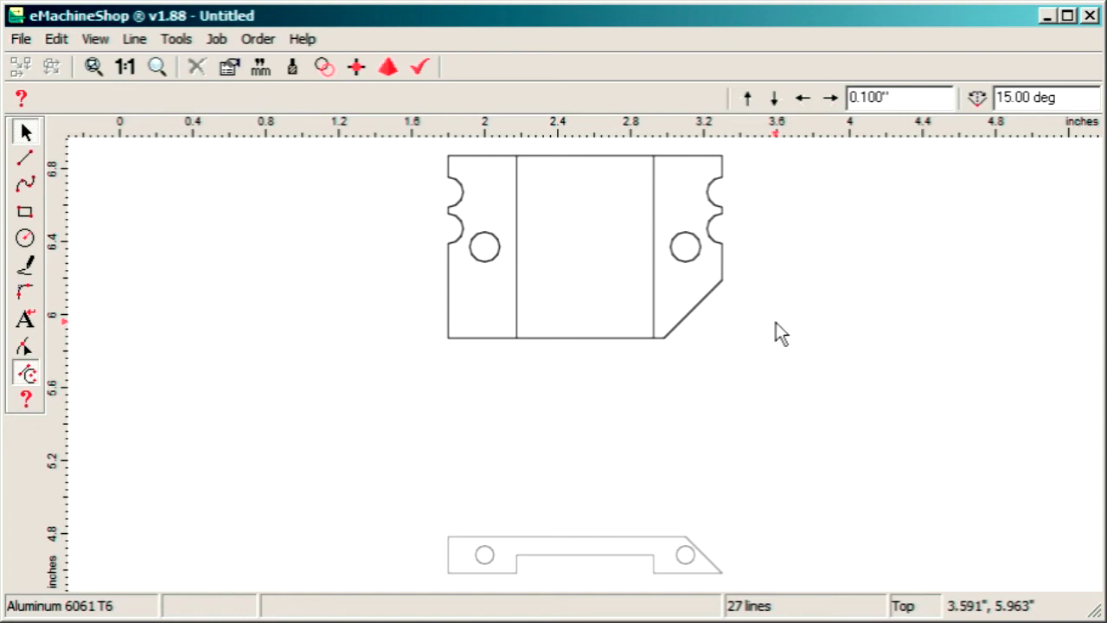
{"action": "left_click", "coordinate": [517, 313]}
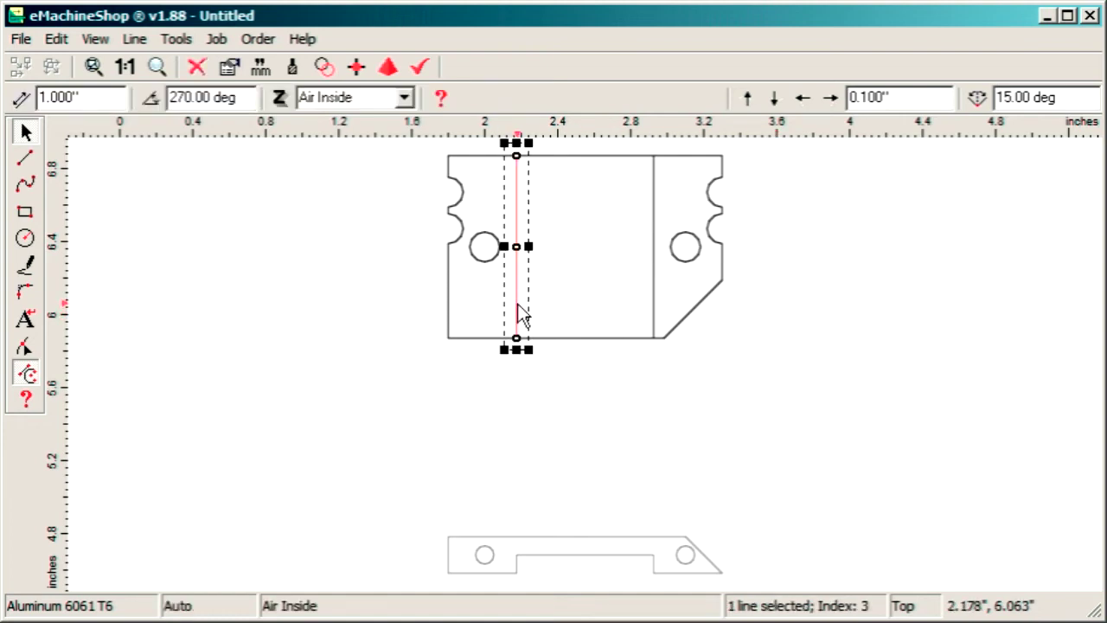
{"action": "left_click", "coordinate": [656, 311]}
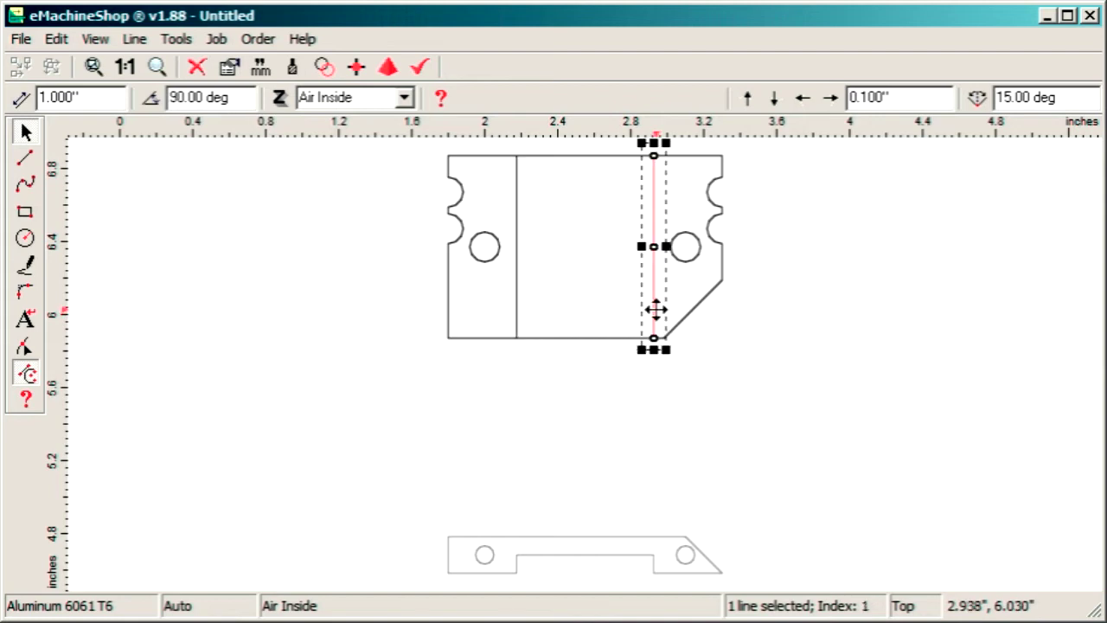
{"action": "left_click", "coordinate": [515, 296], "text": "shift"}
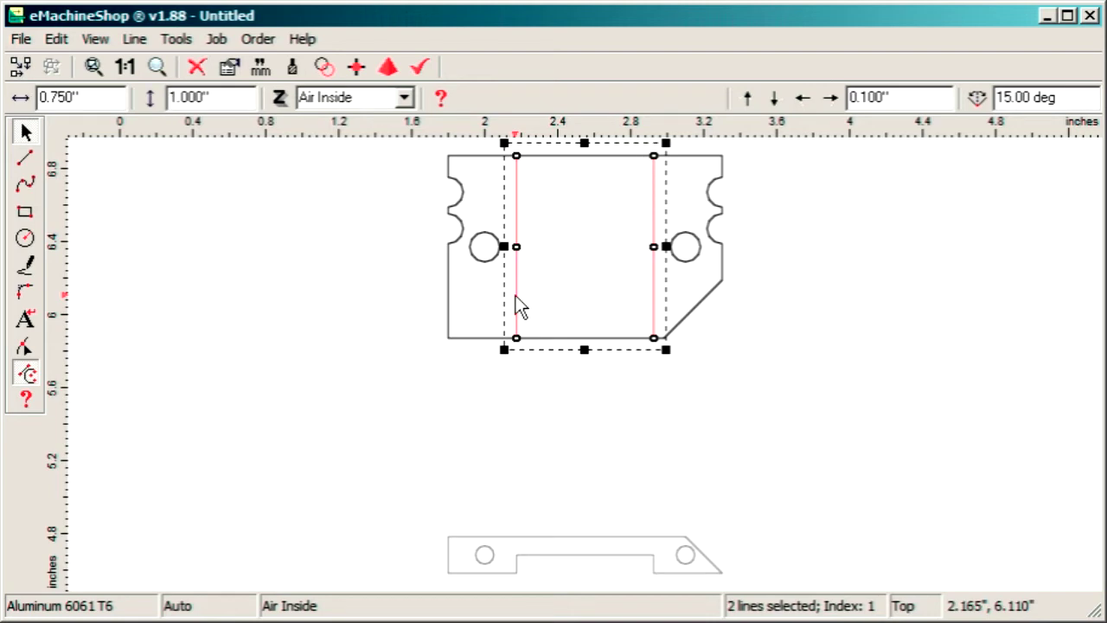
{"action": "left_click", "coordinate": [776, 98]}
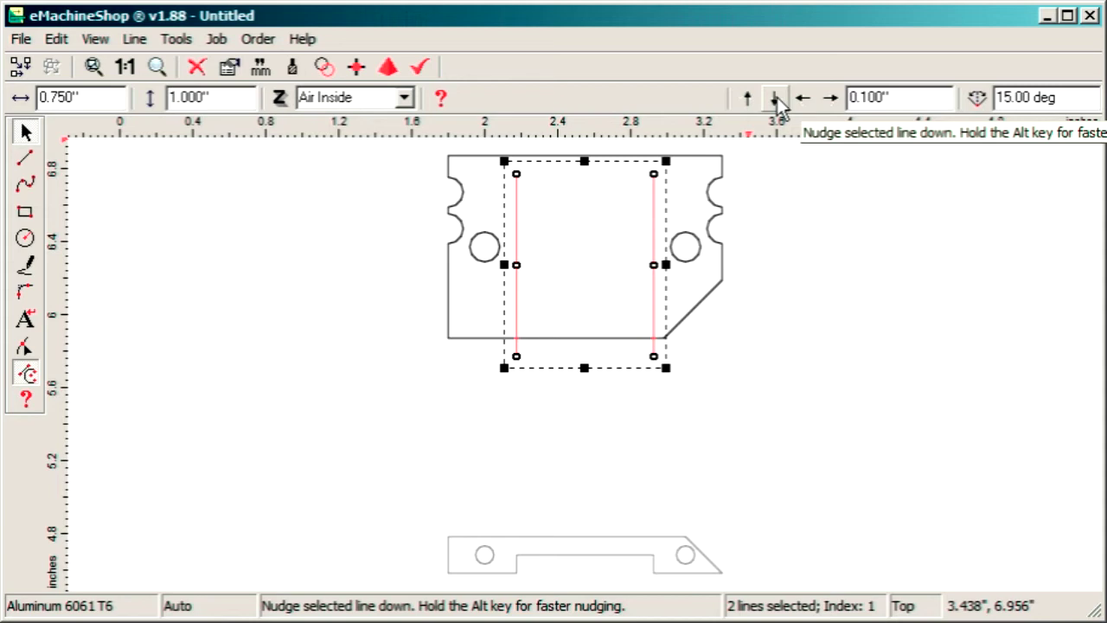
{"action": "left_click", "coordinate": [788, 300]}
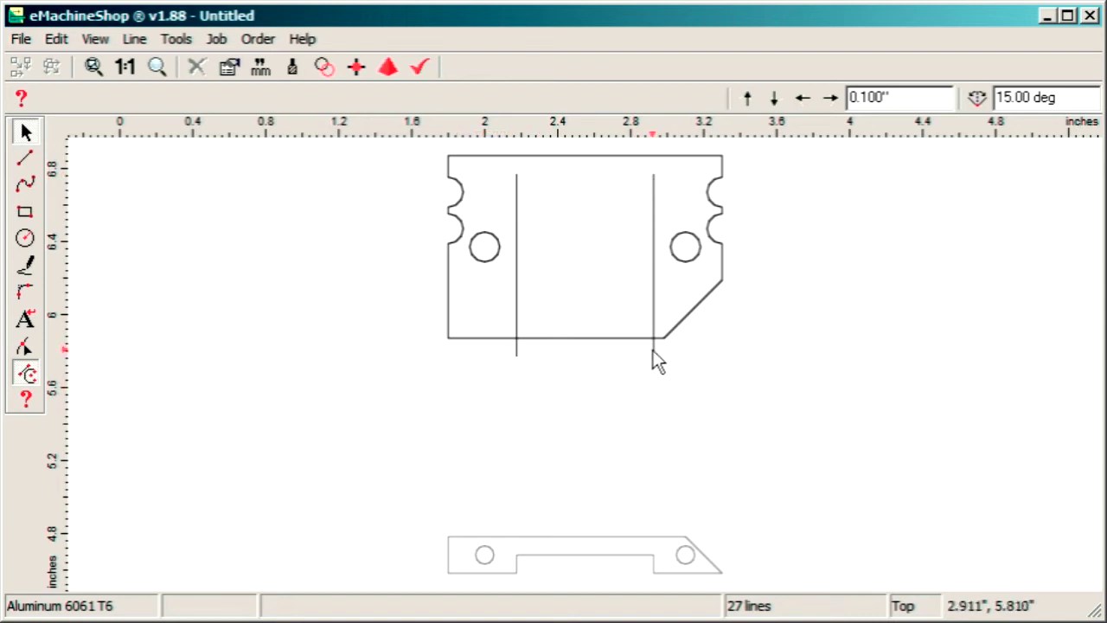
{"action": "left_click", "coordinate": [25, 159]}
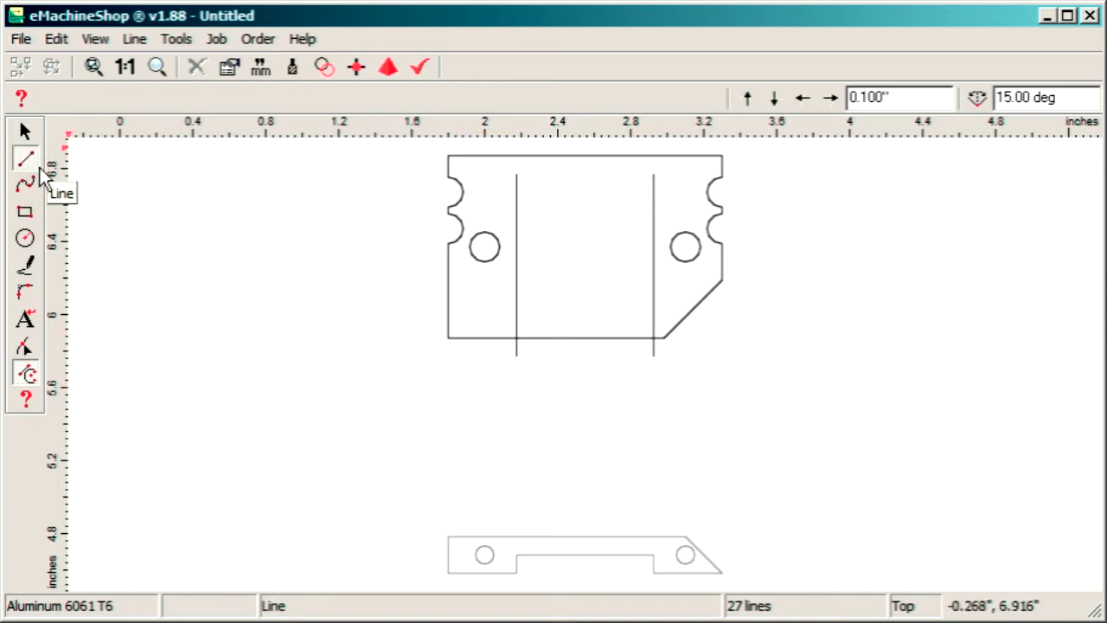
Draw lines joining the inner vertical lines' ends, closing the 0.750" inner rectangle, and select it.
{"action": "left_click", "coordinate": [517, 174]}
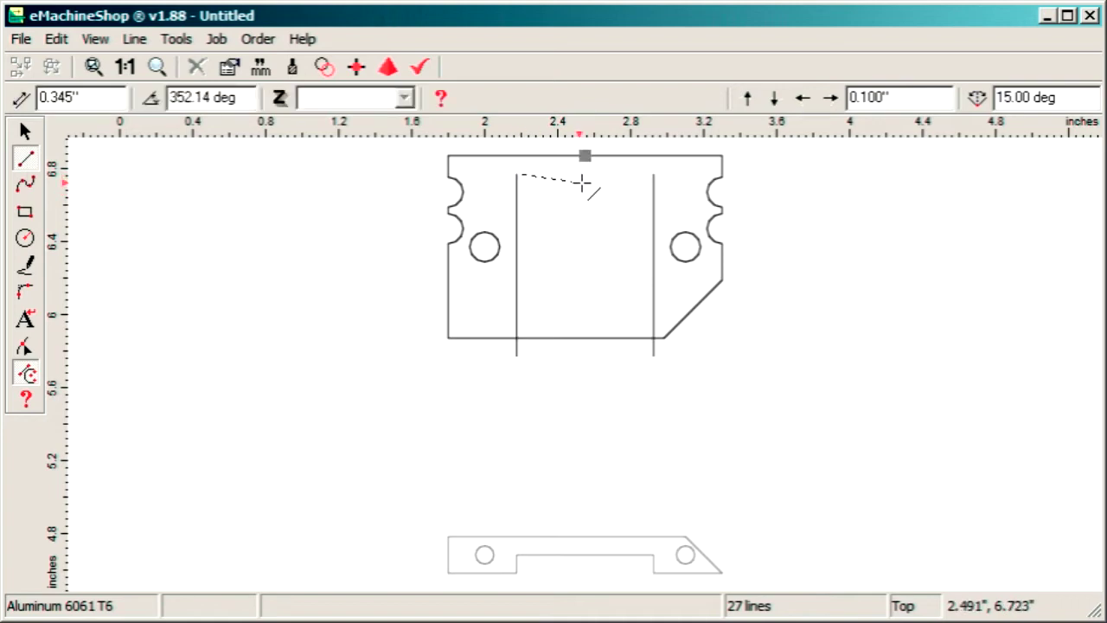
{"action": "left_click", "coordinate": [653, 173]}
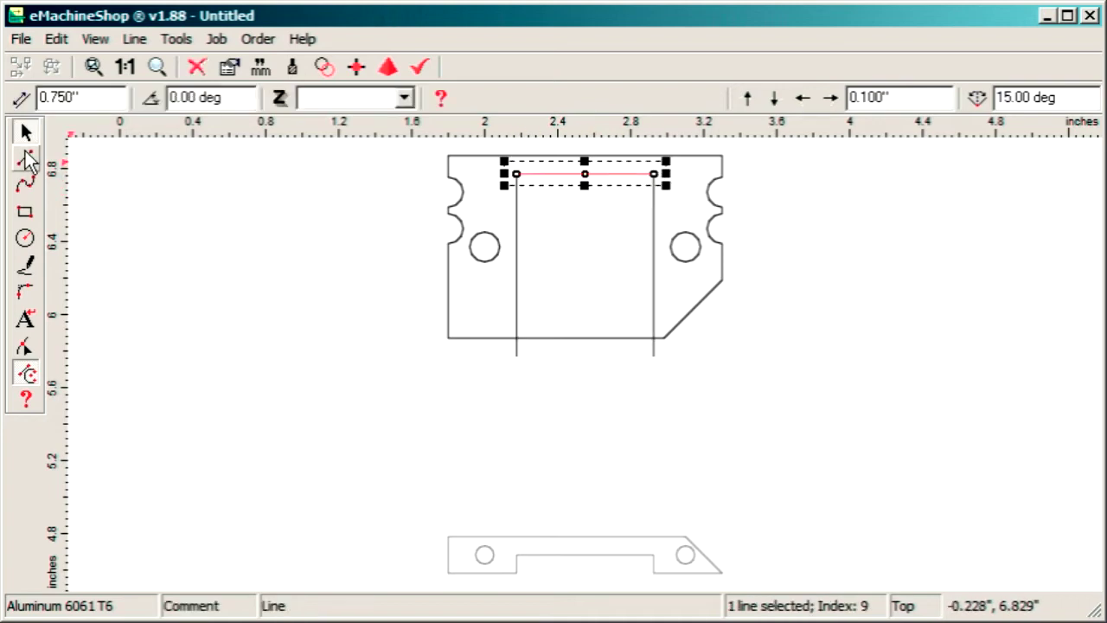
{"action": "left_click", "coordinate": [26, 159]}
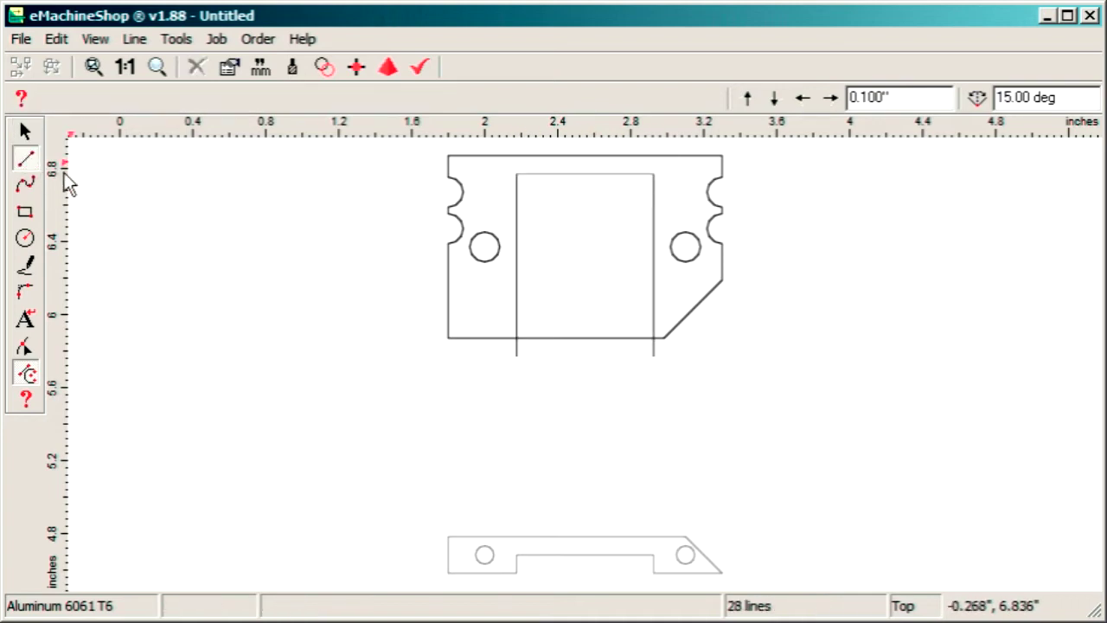
{"action": "left_click", "coordinate": [516, 354]}
{"action": "left_click", "coordinate": [654, 354]}
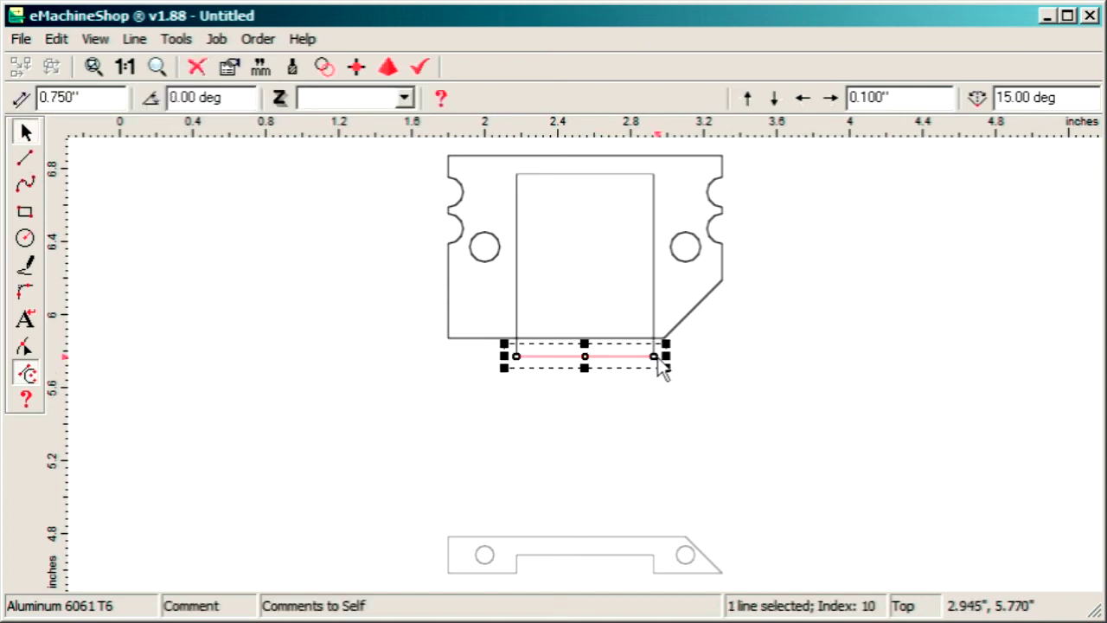
{"action": "left_click", "coordinate": [683, 415]}
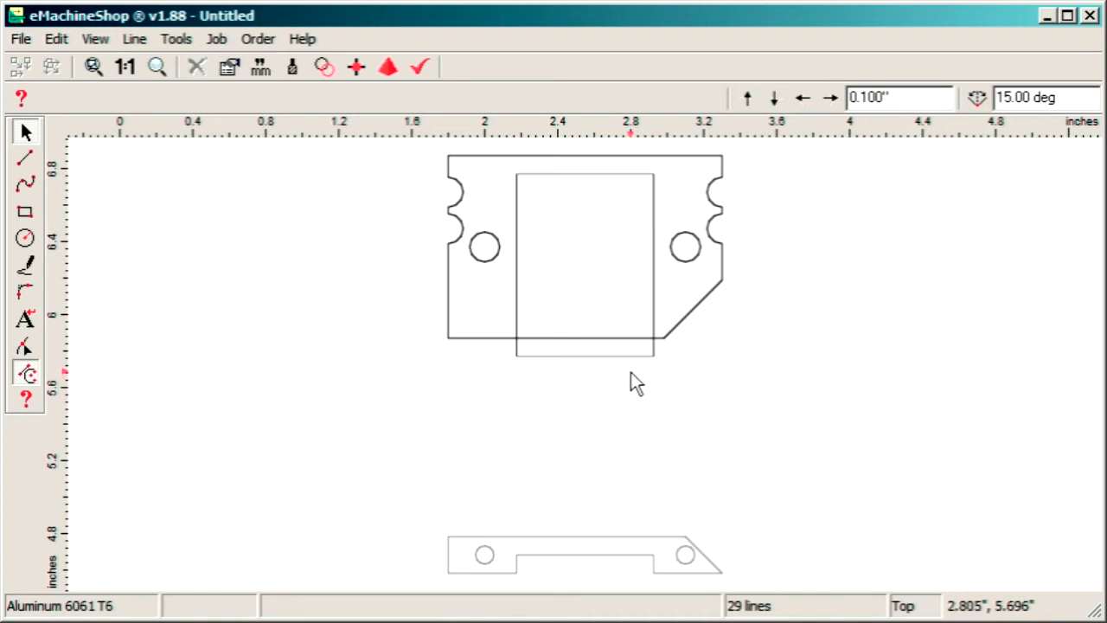
{"action": "left_click_drag", "start_coordinate": [502, 378], "coordinate": [663, 166]}
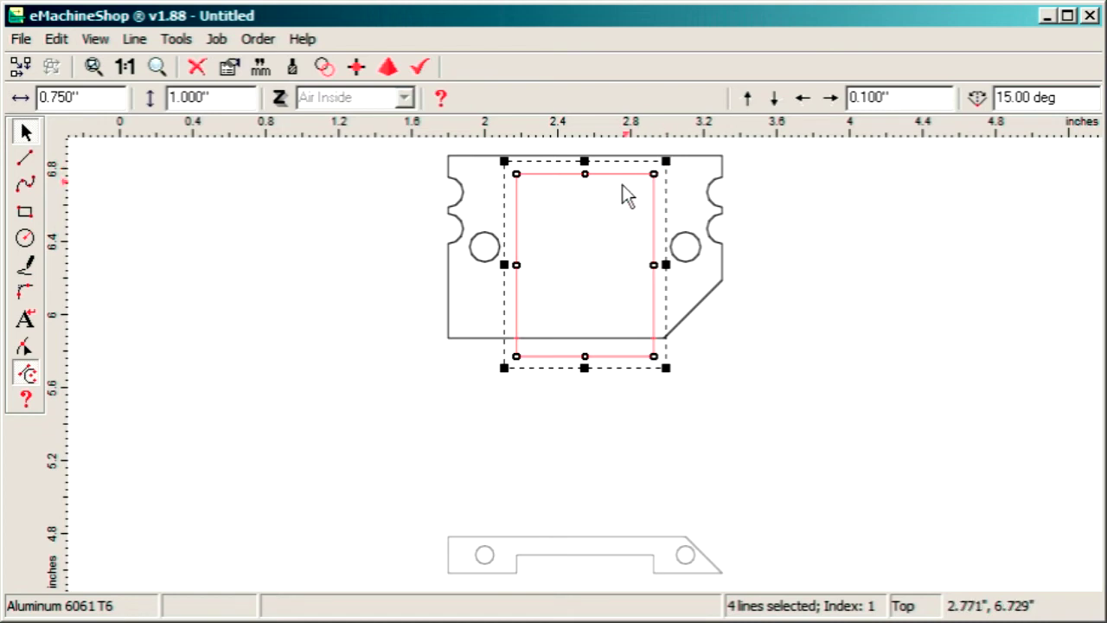
Group the four inner rectangle lines and nudge the group up 0.1" flush with the outline.
{"action": "left_click", "coordinate": [21, 69]}
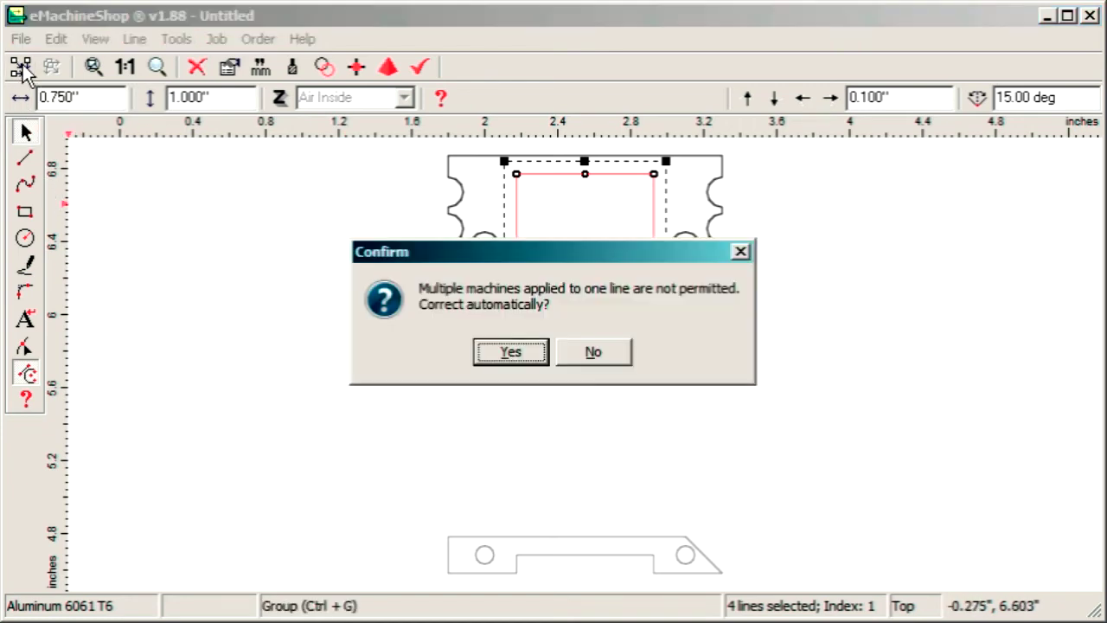
{"action": "left_click", "coordinate": [510, 351]}
{"action": "left_click", "coordinate": [507, 442]}
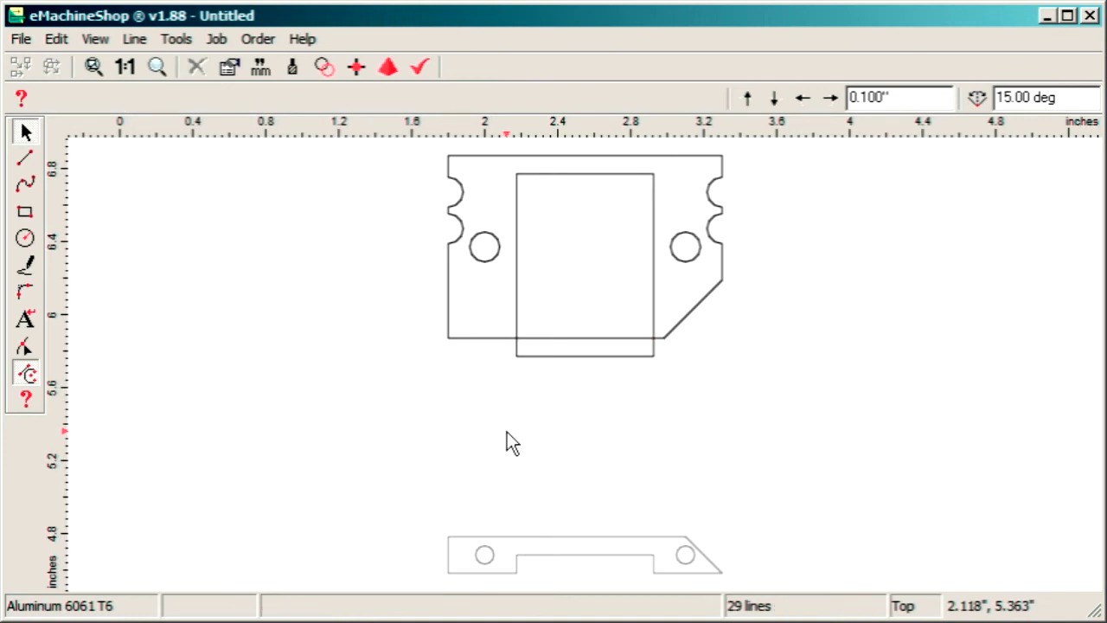
{"action": "left_click", "coordinate": [565, 356]}
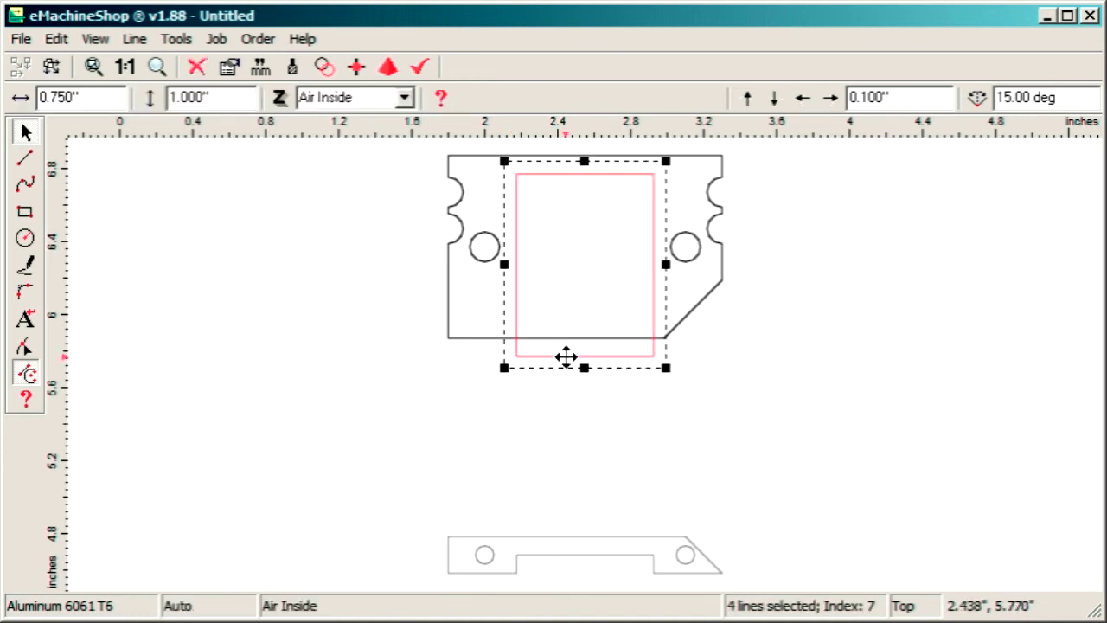
{"action": "left_click", "coordinate": [749, 97]}
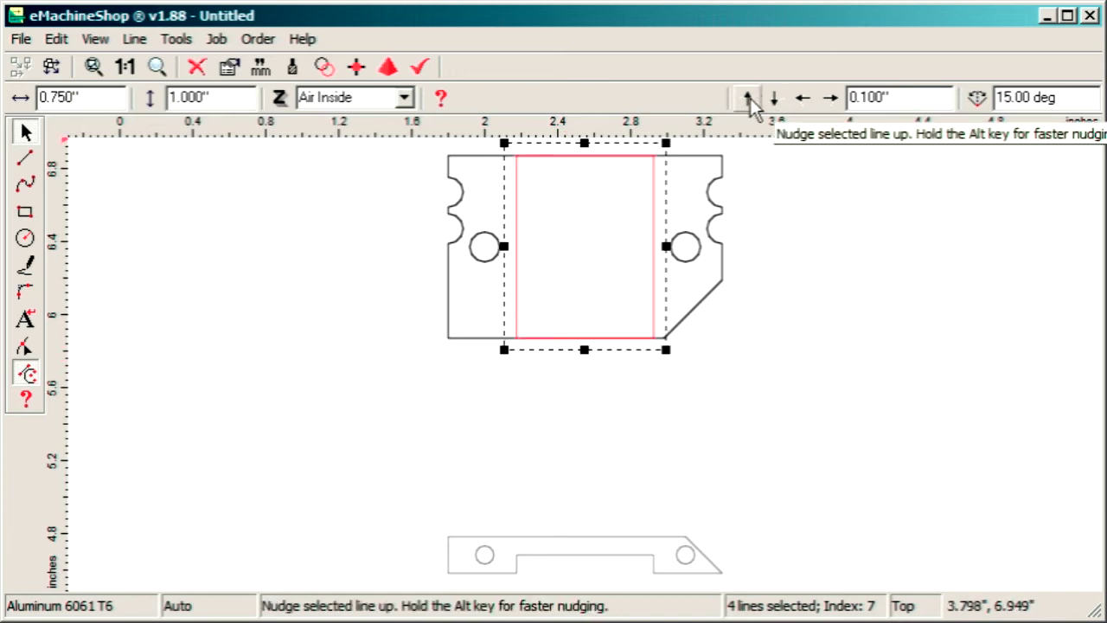
{"action": "left_click", "coordinate": [783, 291]}
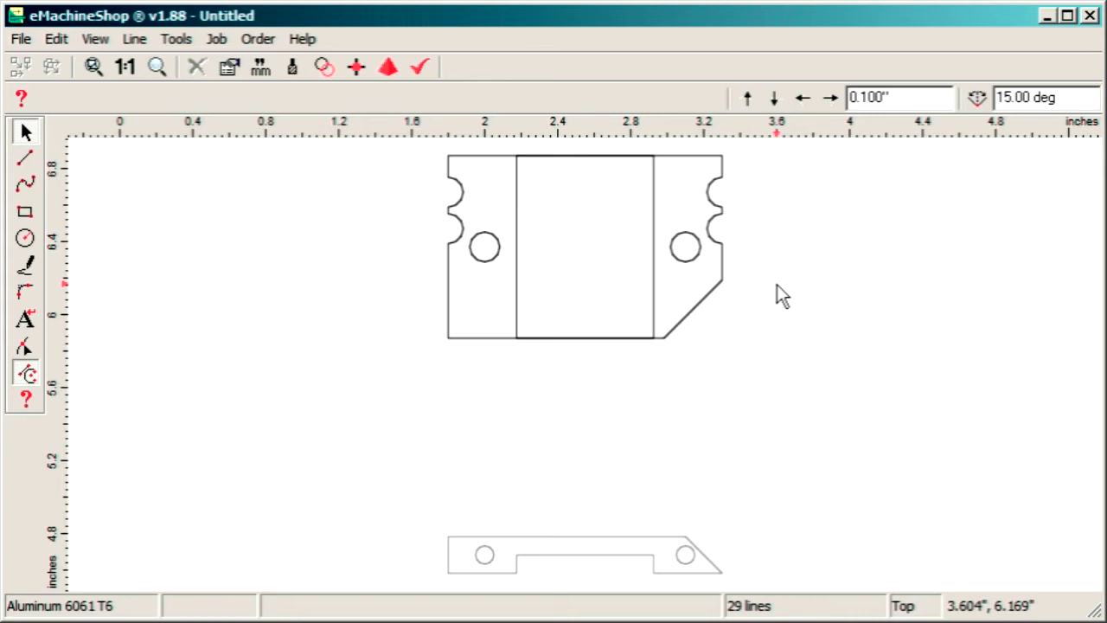
Give the bracket's outer contour a Z thickness of 0.200".
{"action": "left_click", "coordinate": [711, 291]}
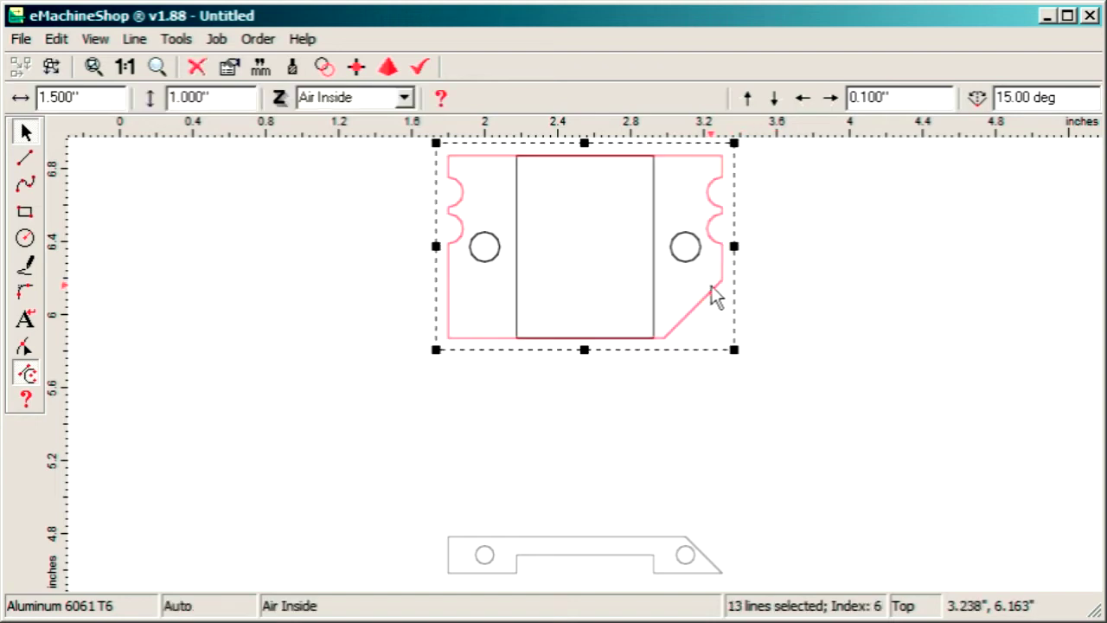
{"action": "left_click", "coordinate": [358, 97]}
{"action": "key", "text": "BackSpace"}
{"action": "type", "text": ".2"}
{"action": "key", "text": "Return"}
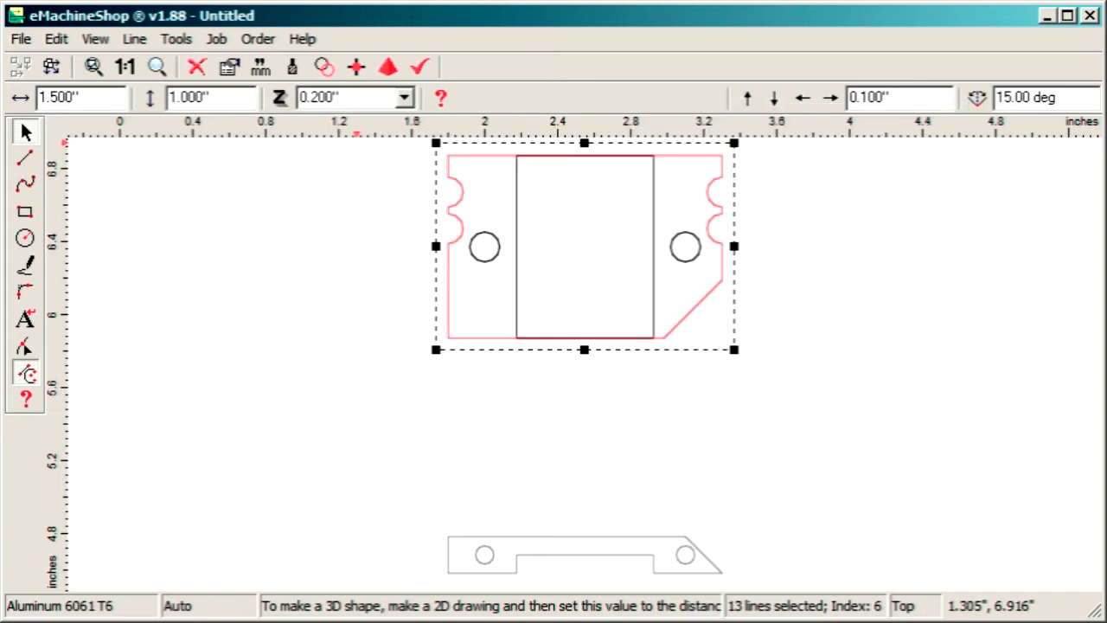
Make the inner rectangle a pocket with -0.100" depth.
{"action": "left_click", "coordinate": [516, 216]}
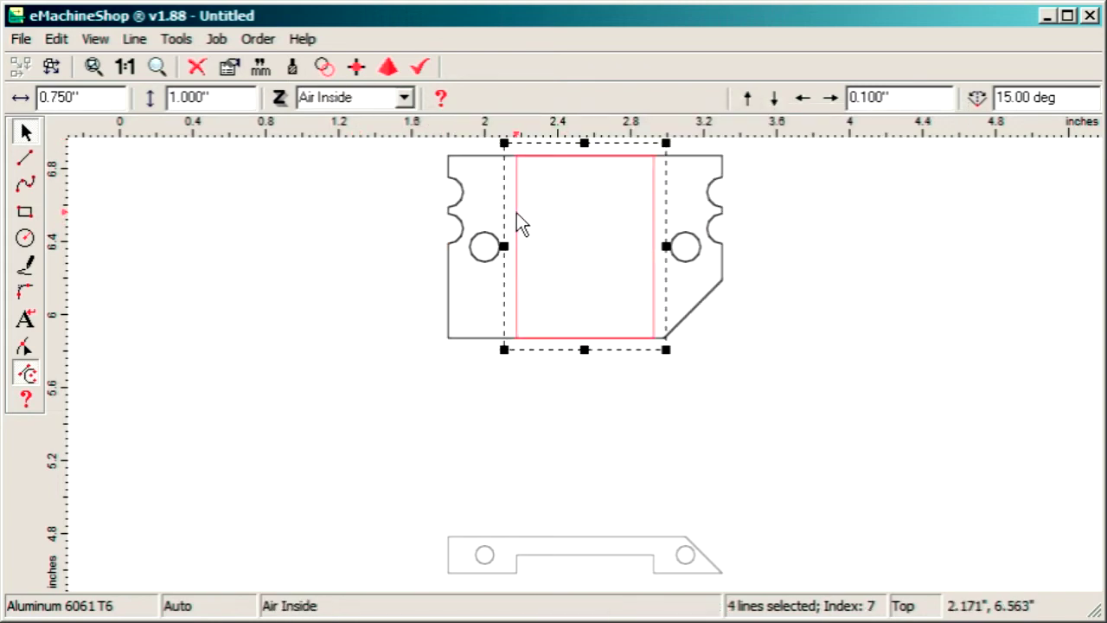
{"action": "left_click", "coordinate": [368, 96]}
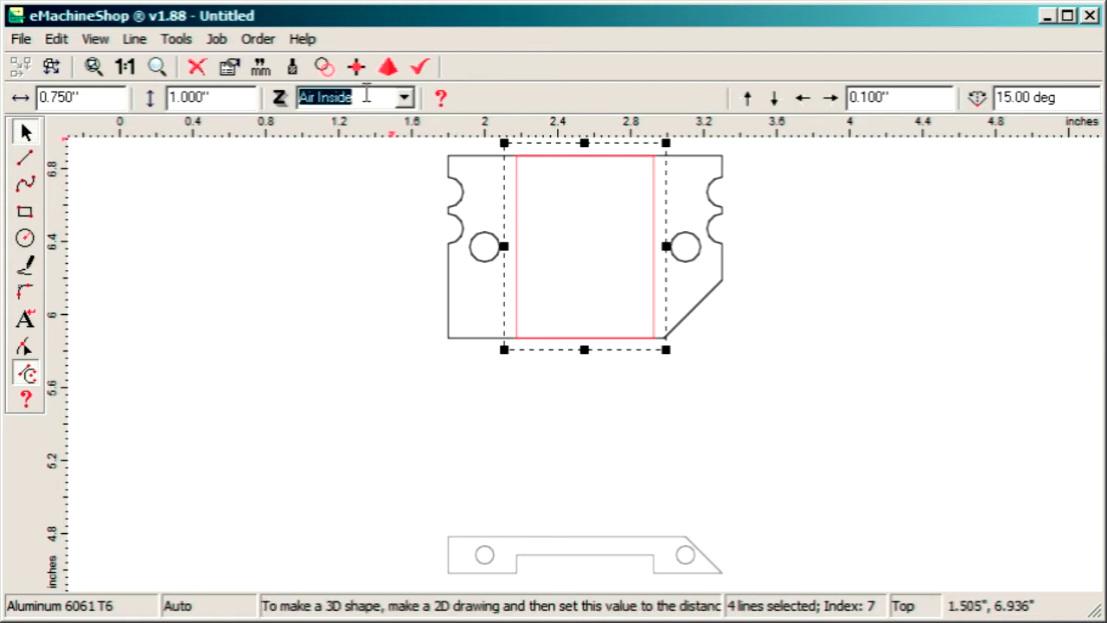
{"action": "type", "text": "-.1"}
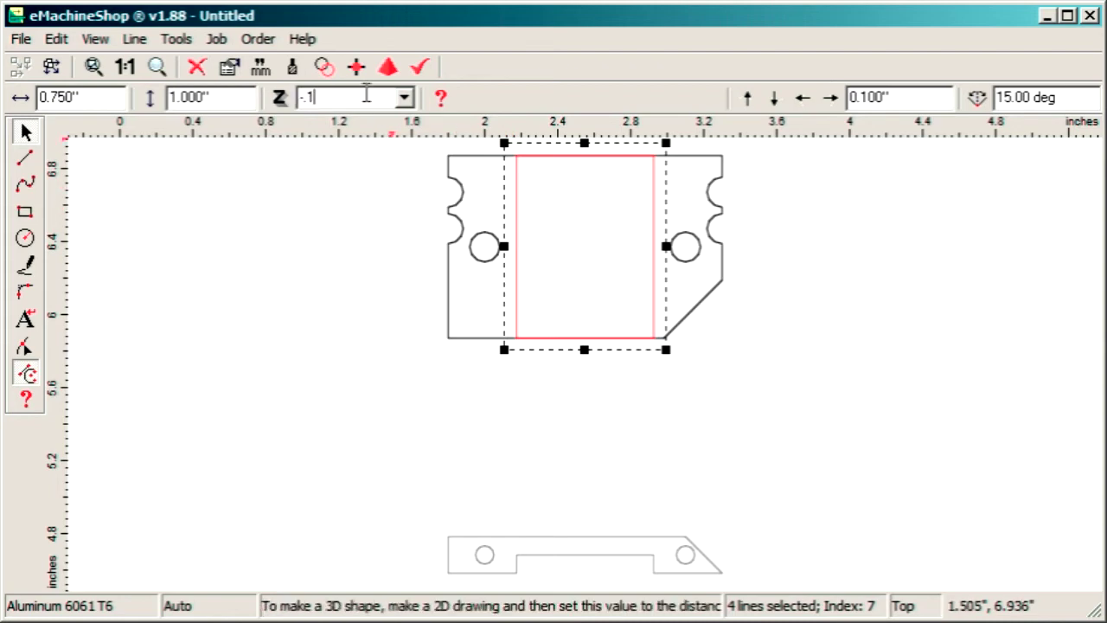
{"action": "key", "text": "Return"}
{"action": "left_click", "coordinate": [353, 346]}
Check the depth settings of the left and right holes.
{"action": "left_click", "coordinate": [487, 259]}
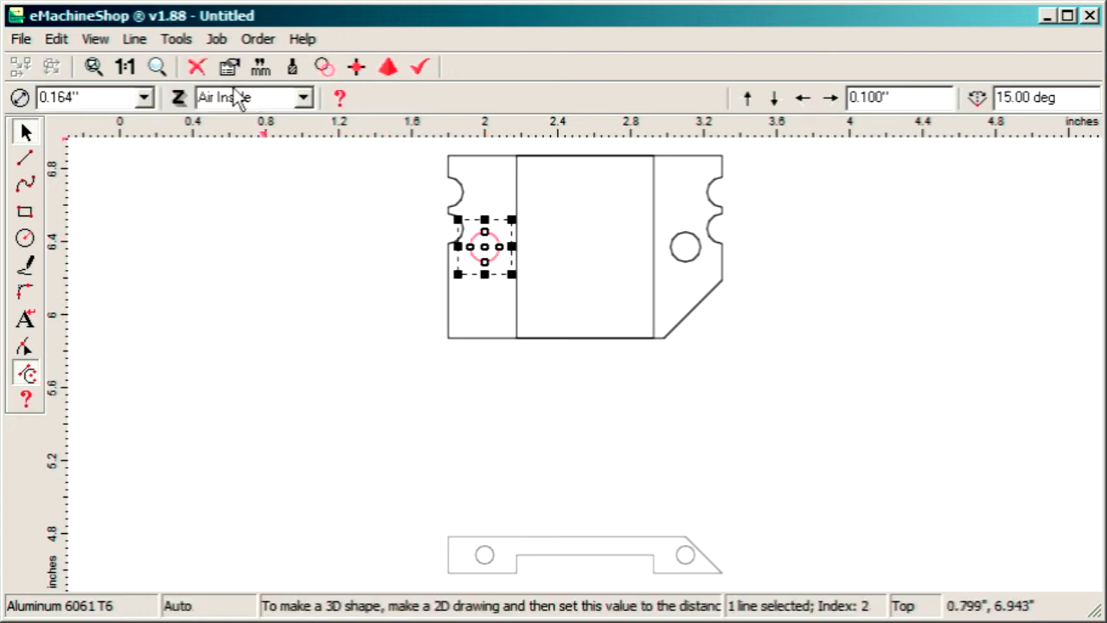
{"action": "left_click", "coordinate": [698, 250]}
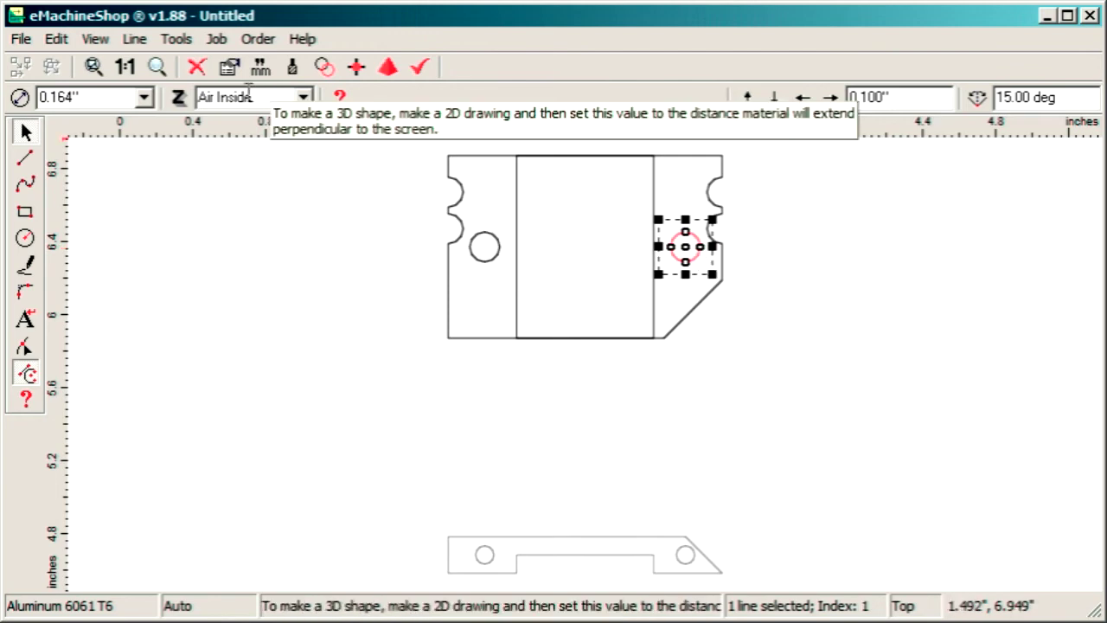
{"action": "left_click", "coordinate": [373, 337]}
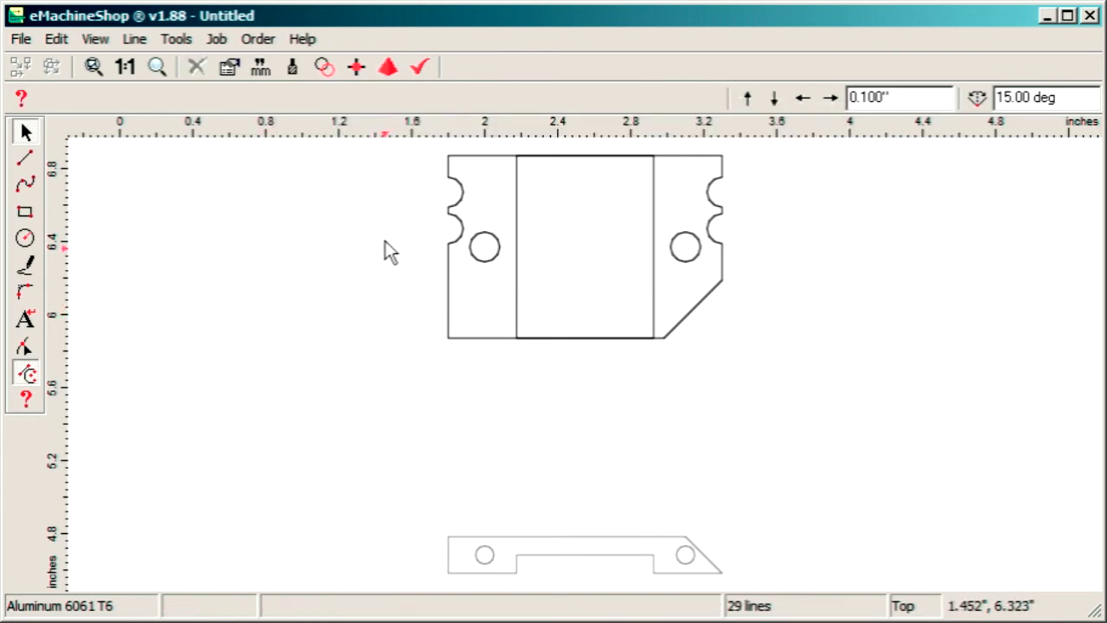
{"action": "left_click", "coordinate": [390, 72]}
{"action": "left_click_drag", "start_coordinate": [548, 480], "coordinate": [618, 239]}
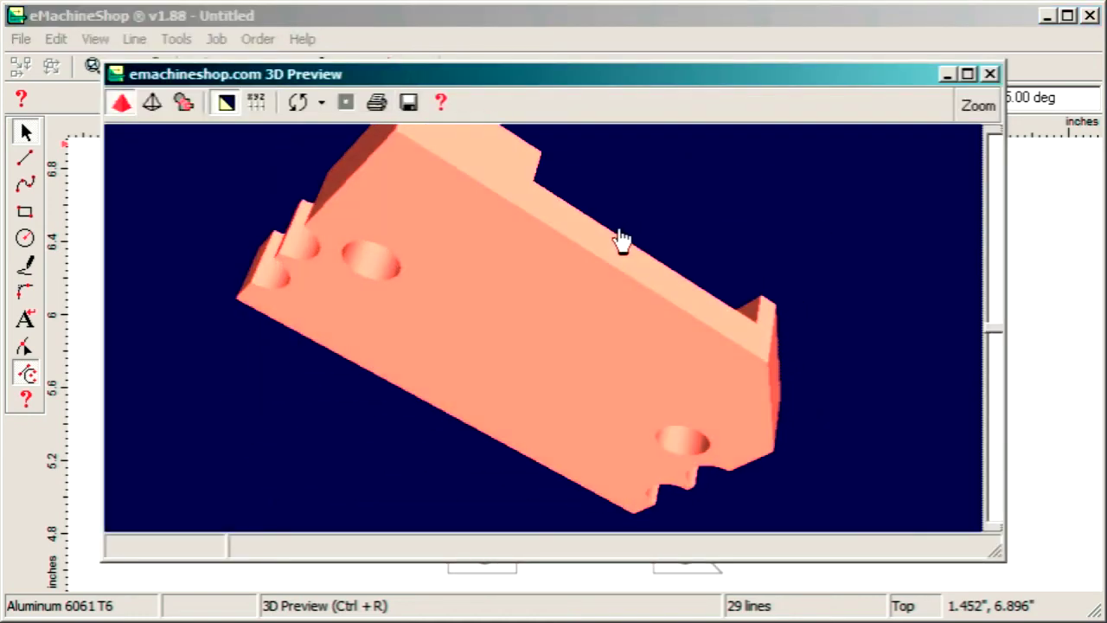
{"action": "left_click", "coordinate": [991, 74]}
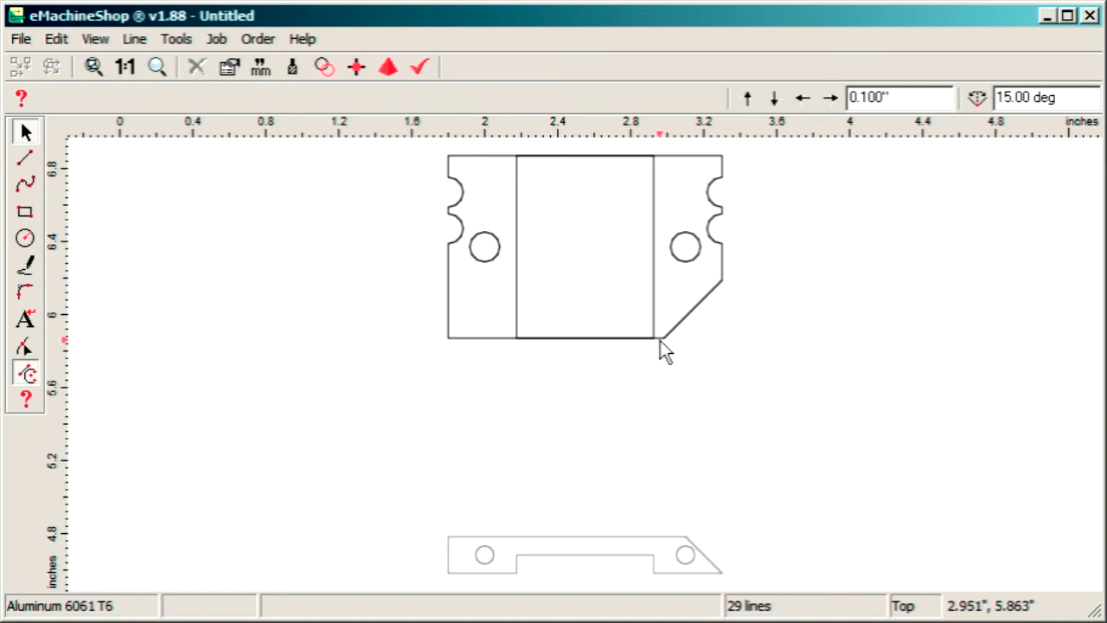
Cut the grey side profile from the top view and paste it into the Front view.
{"action": "left_click_drag", "start_coordinate": [771, 452], "coordinate": [418, 595]}
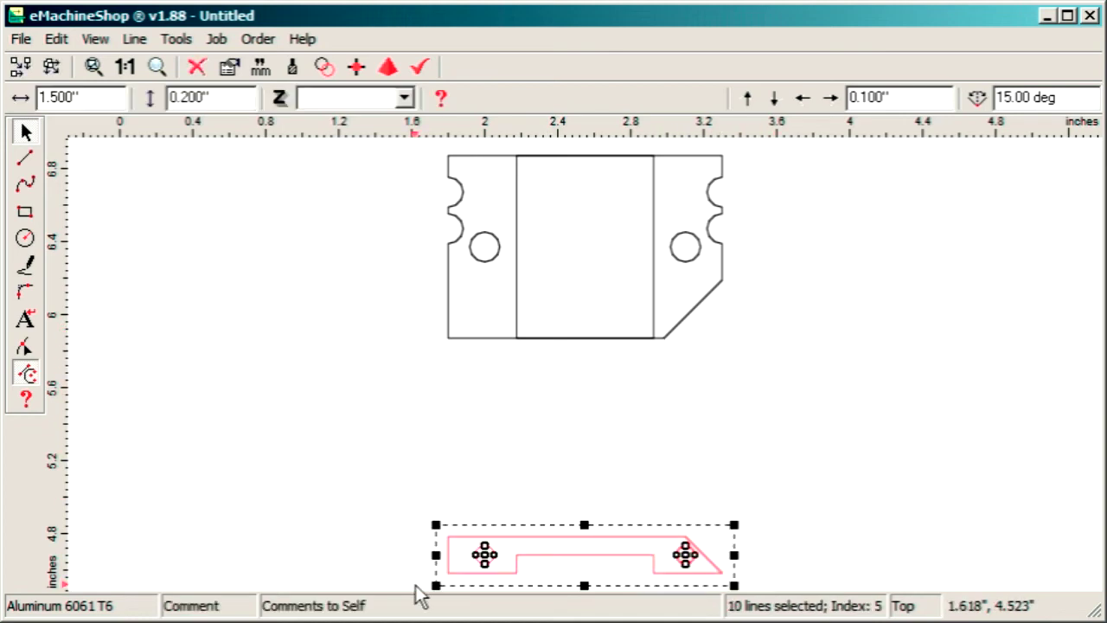
{"action": "left_click", "coordinate": [56, 39]}
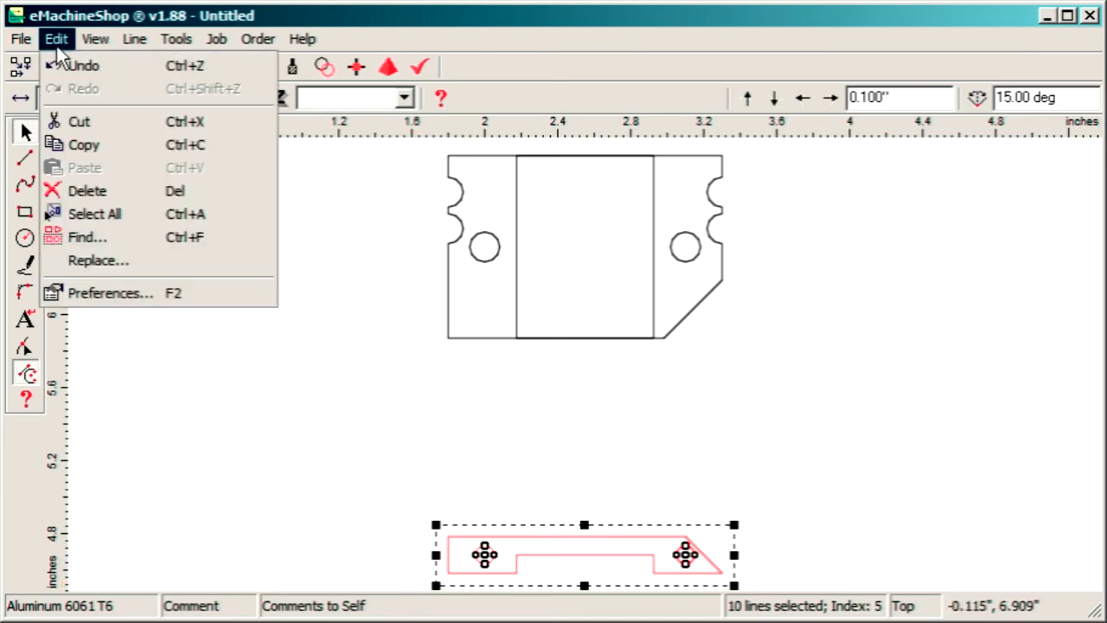
{"action": "left_click", "coordinate": [91, 121]}
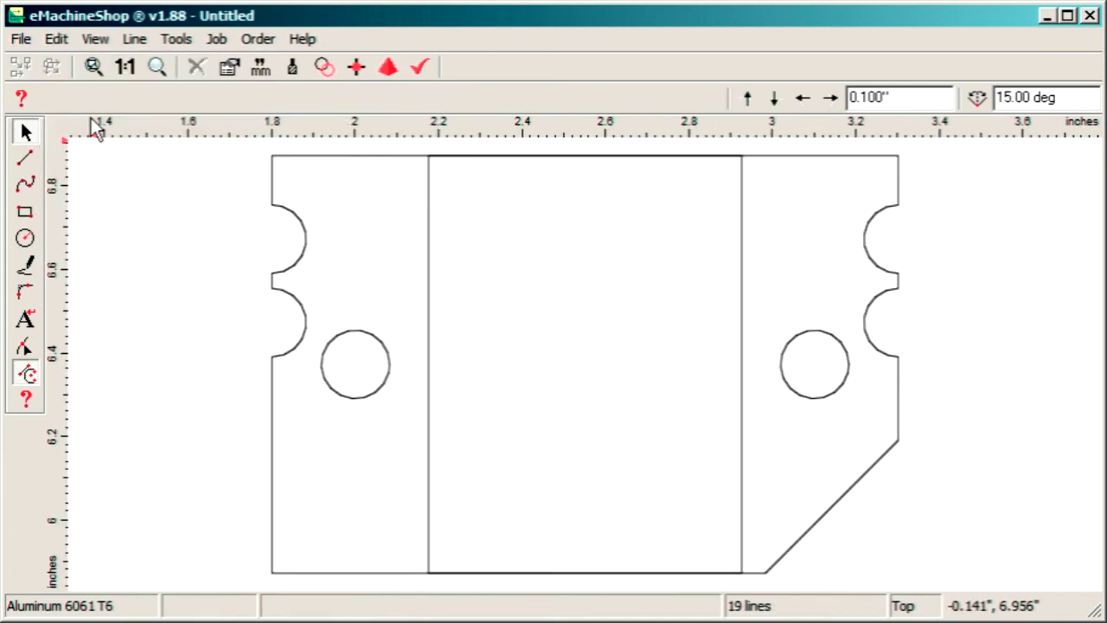
{"action": "left_click", "coordinate": [95, 40]}
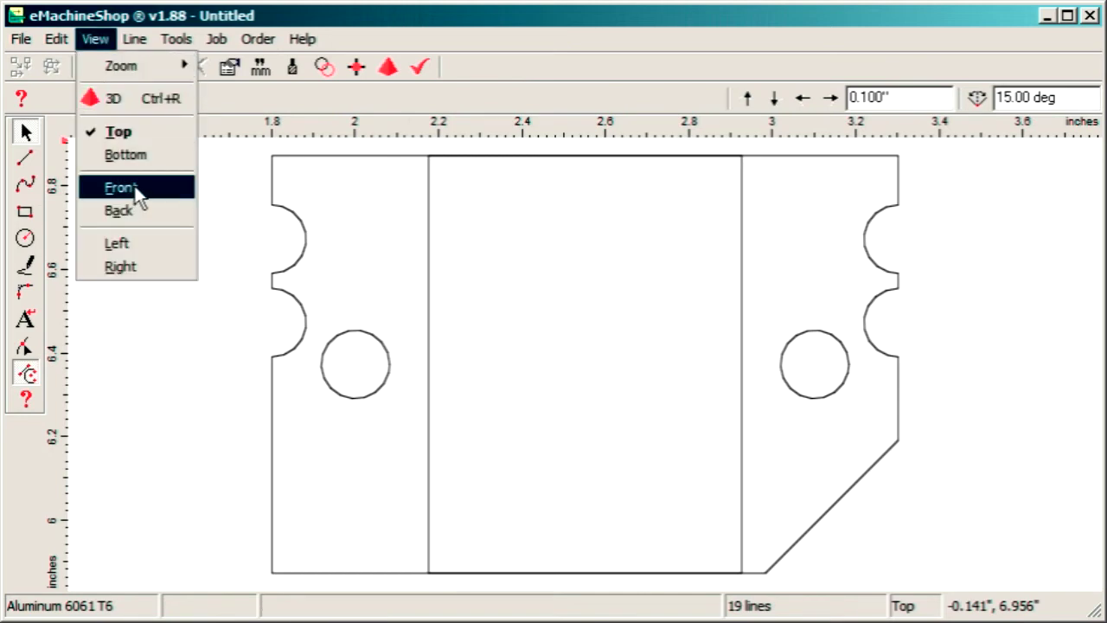
{"action": "left_click", "coordinate": [138, 195]}
{"action": "left_click", "coordinate": [57, 40]}
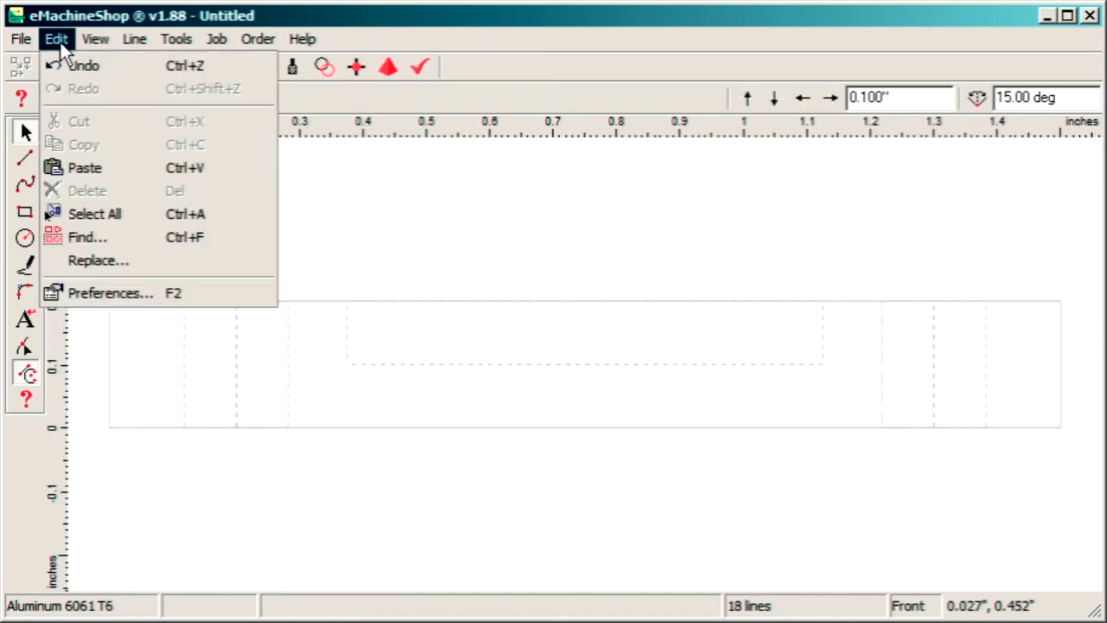
{"action": "left_click", "coordinate": [115, 170]}
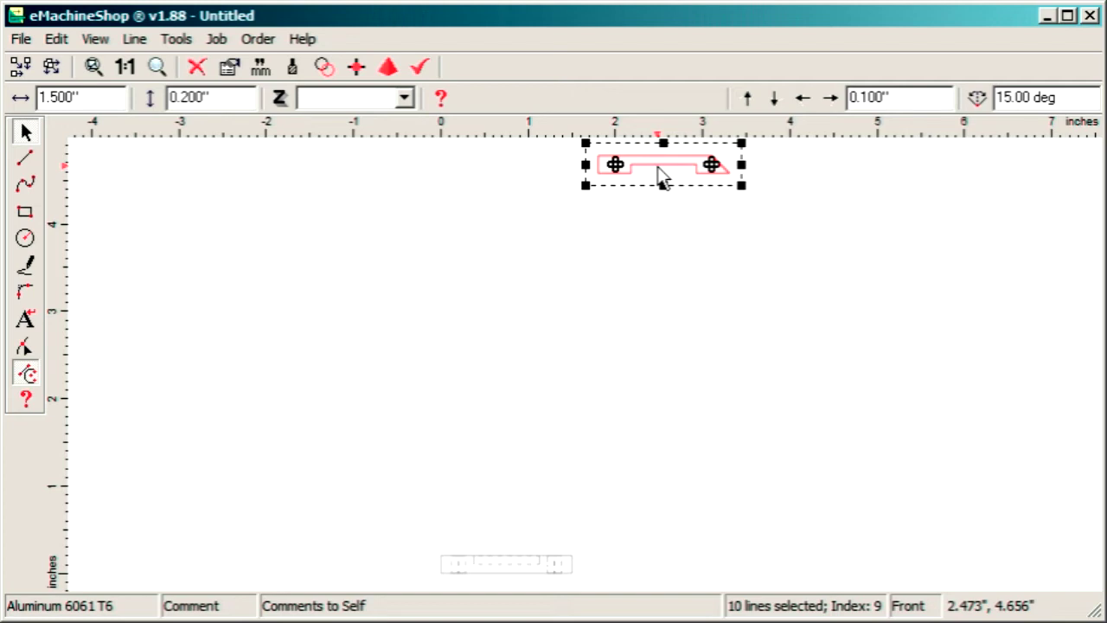
Switch the pasted side profile to Auto machining and drag it down near the baseline.
{"action": "left_click", "coordinate": [137, 40]}
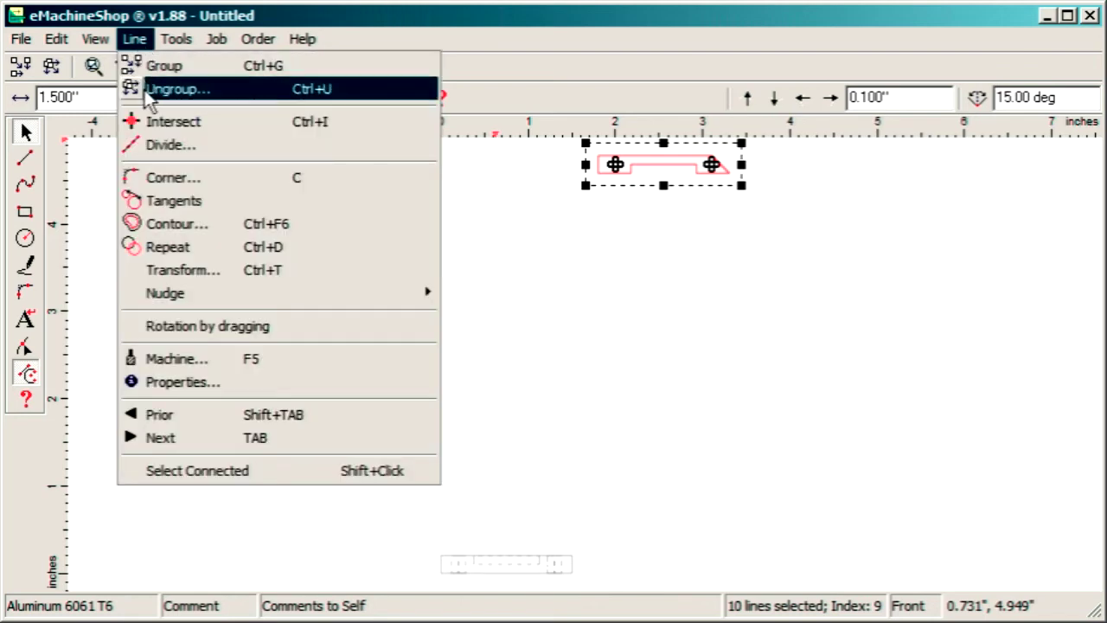
{"action": "left_click", "coordinate": [167, 360]}
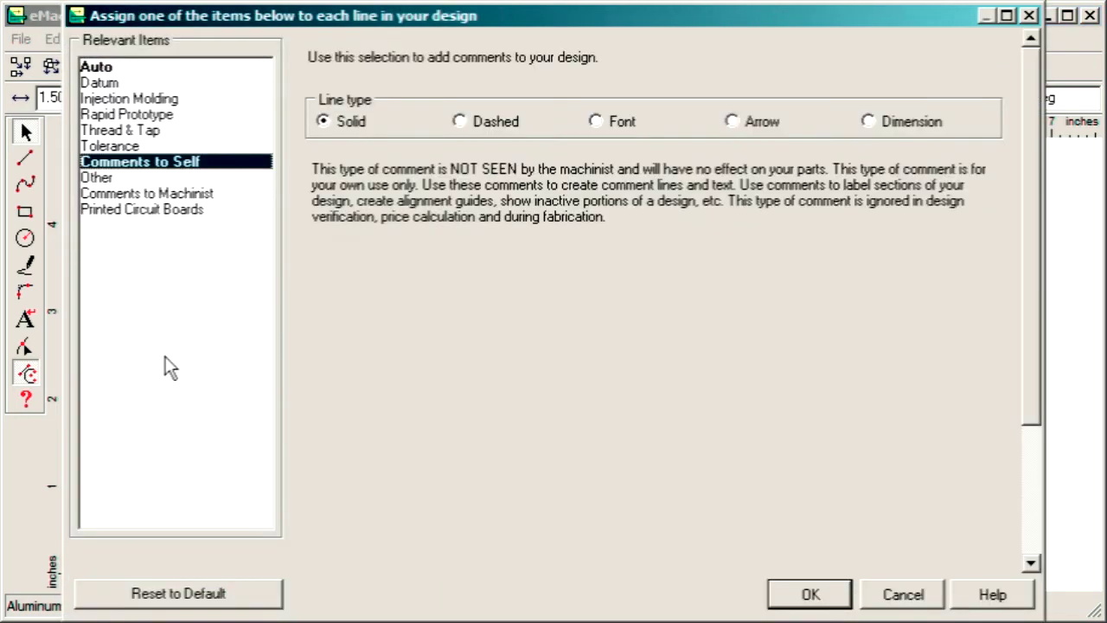
{"action": "left_click", "coordinate": [101, 67]}
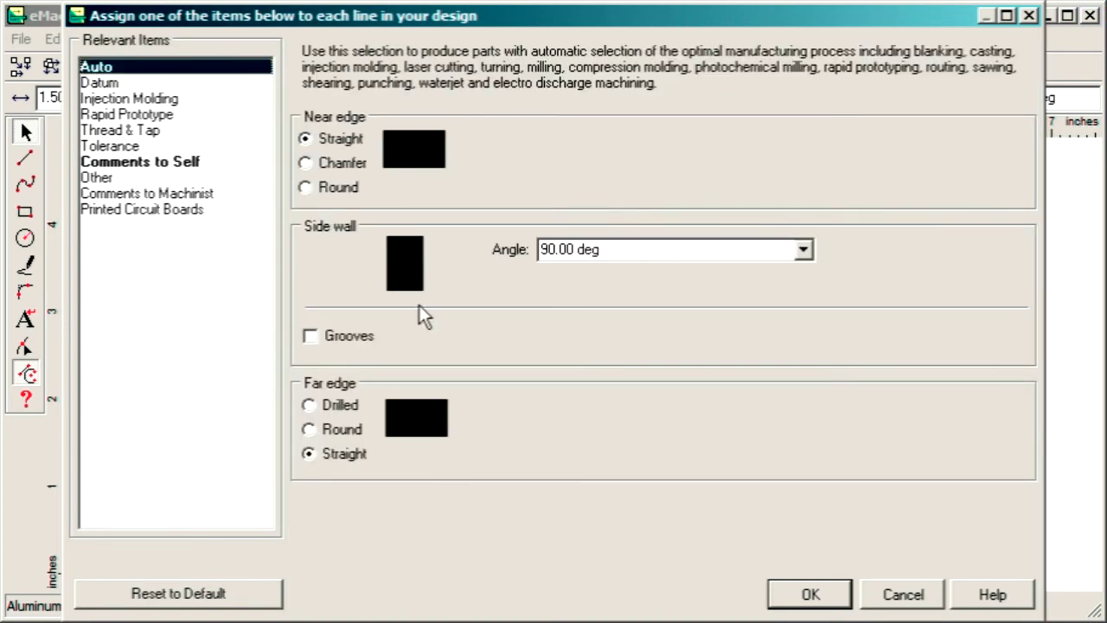
{"action": "left_click", "coordinate": [822, 595]}
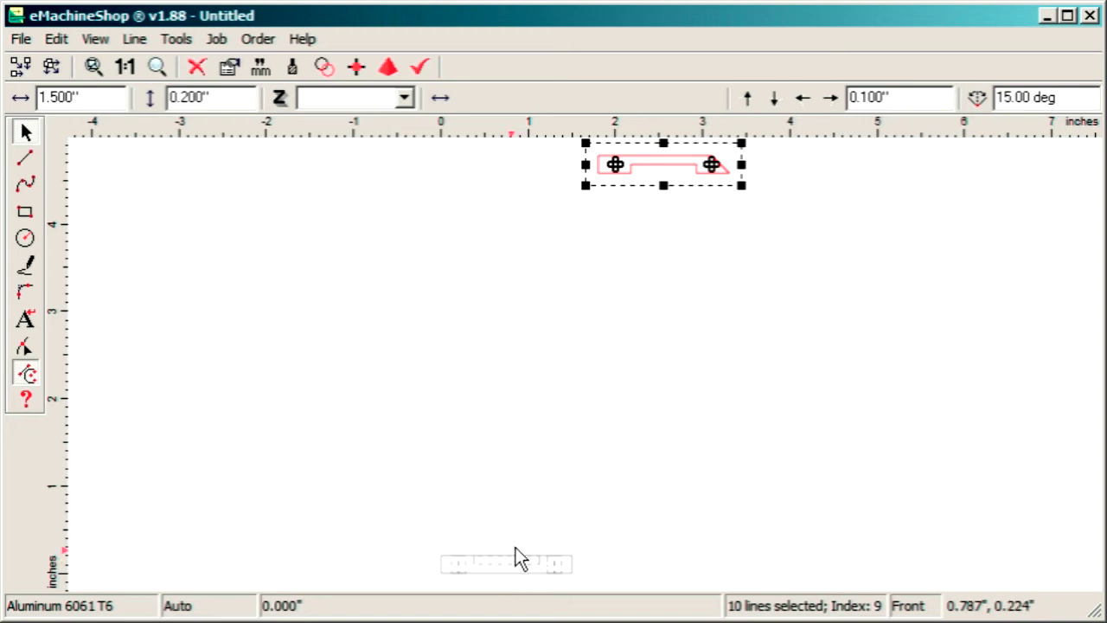
{"action": "left_click_drag", "start_coordinate": [650, 164], "coordinate": [491, 565]}
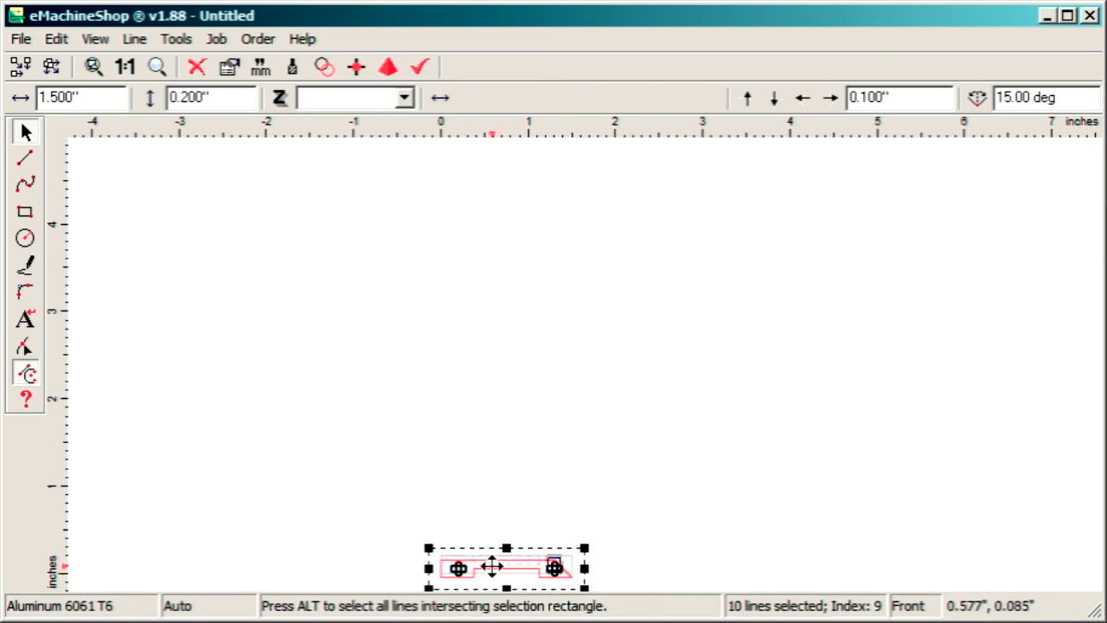
Flip the side profile upside down, nudge it down 0.1 inch, and select its outer contour.
{"action": "key", "text": "f"}
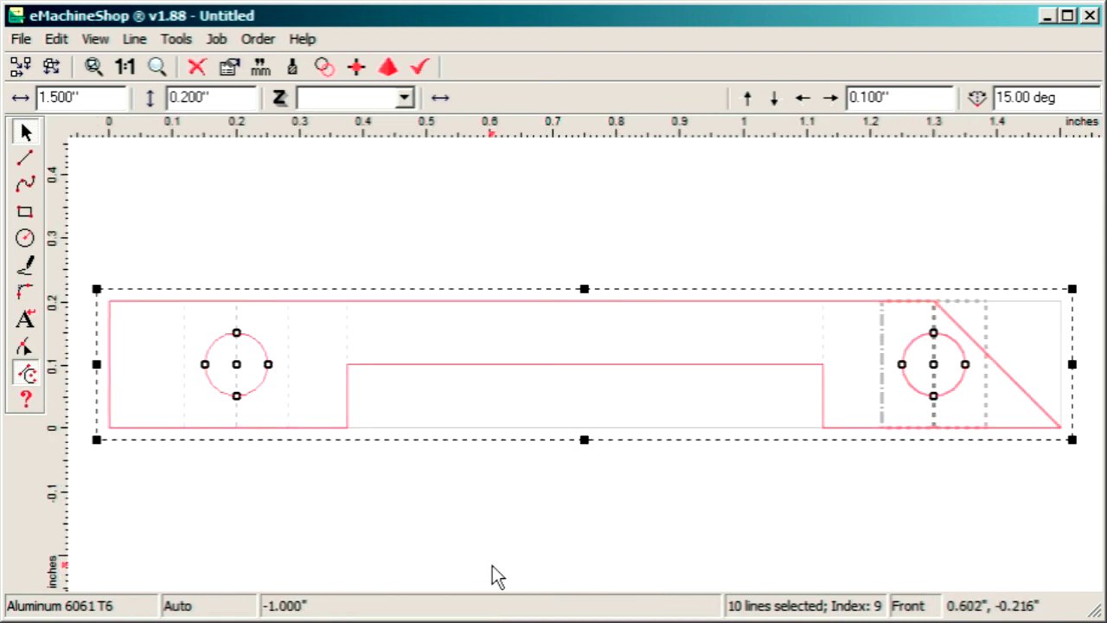
{"action": "left_click_drag", "start_coordinate": [585, 289], "coordinate": [561, 509]}
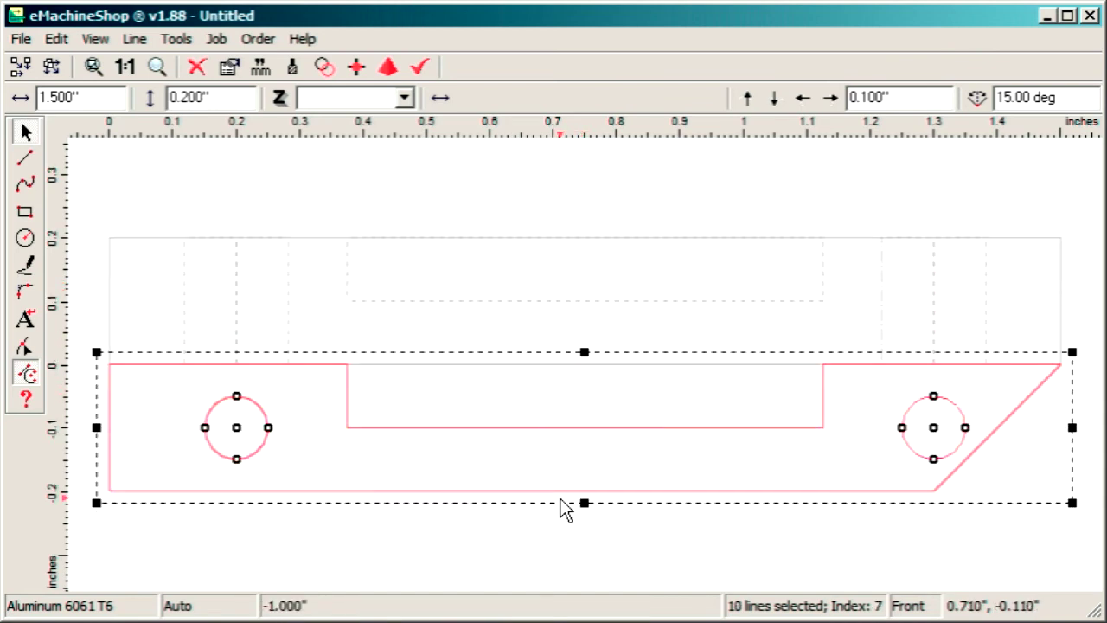
{"action": "left_click", "coordinate": [773, 98]}
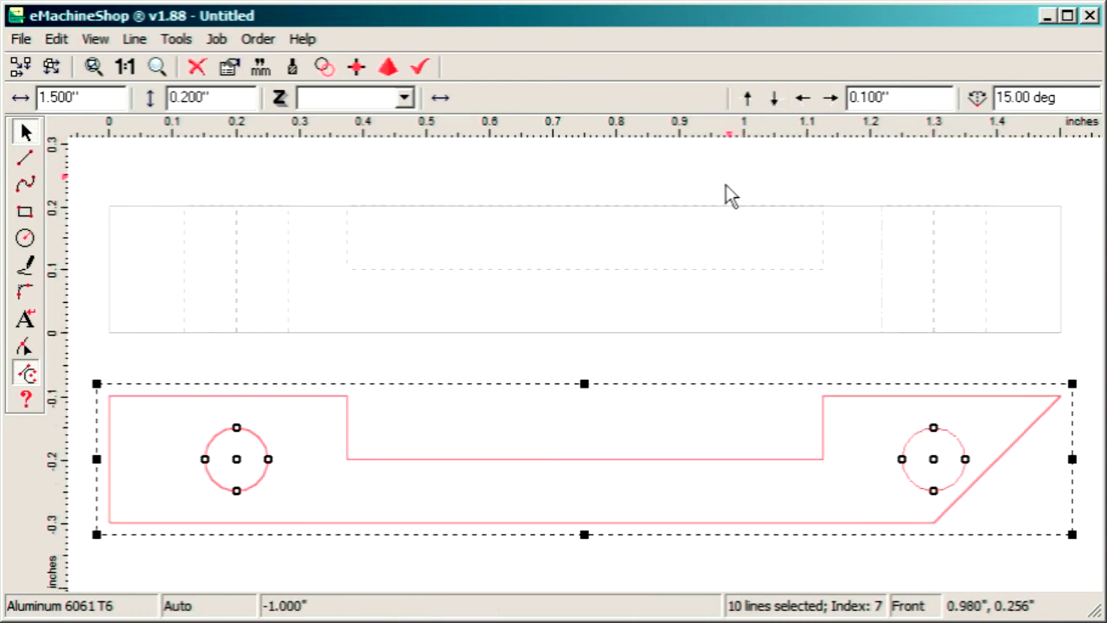
{"action": "left_click", "coordinate": [621, 361]}
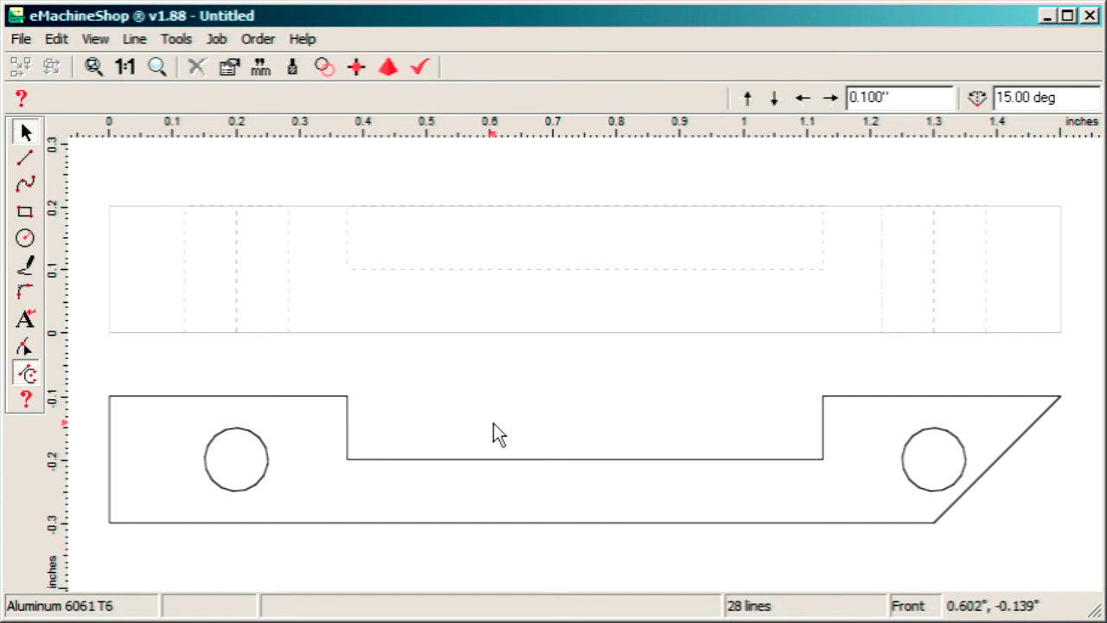
{"action": "double_click", "coordinate": [499, 459]}
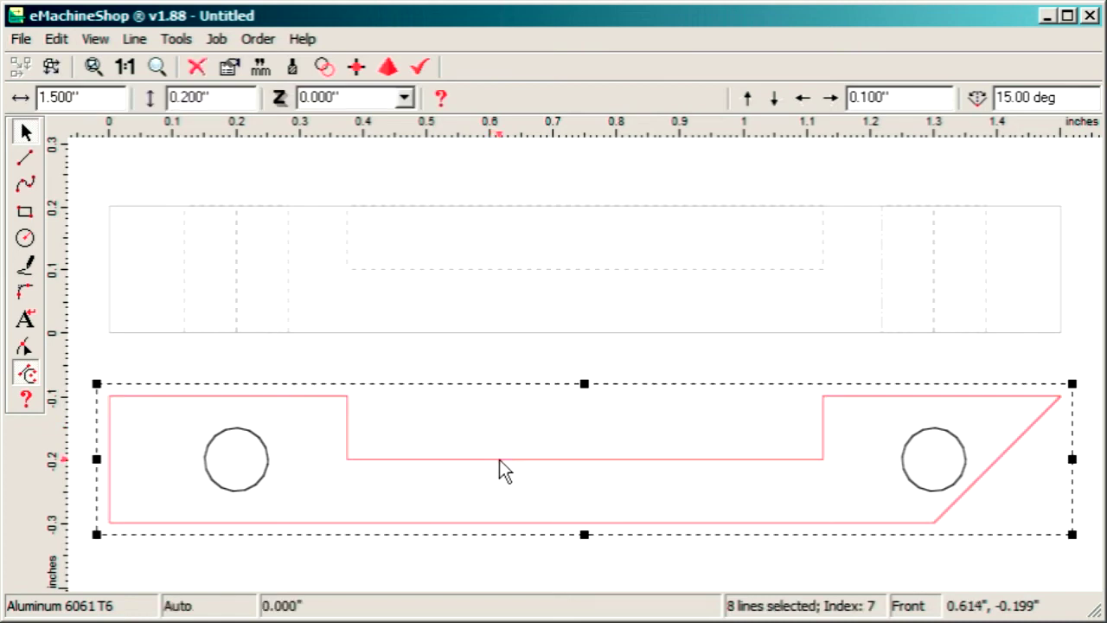
Ungroup the outer contour and delete its top-left edge and the three notch edges.
{"action": "left_click", "coordinate": [60, 65]}
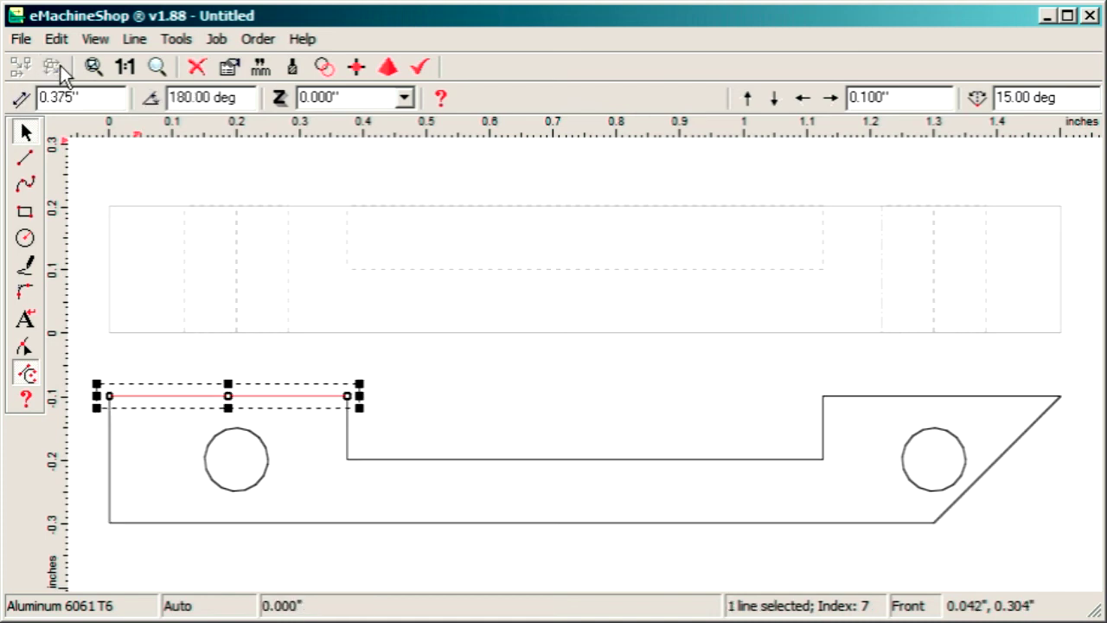
{"action": "left_click", "coordinate": [199, 74]}
{"action": "left_click", "coordinate": [348, 410]}
{"action": "left_click", "coordinate": [198, 66]}
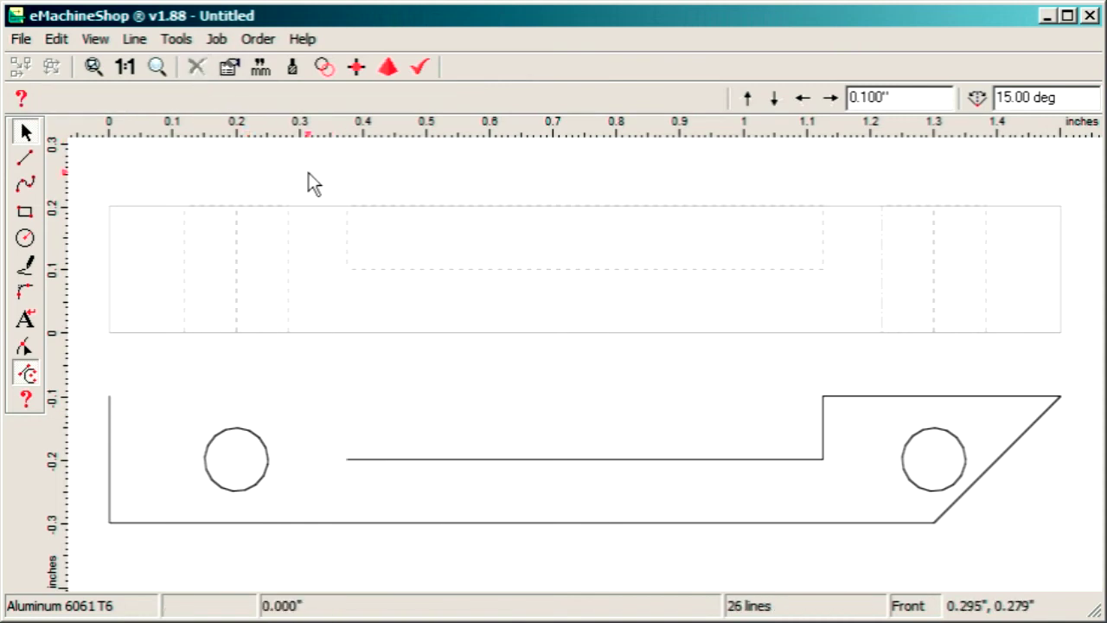
{"action": "left_click", "coordinate": [420, 459]}
{"action": "left_click", "coordinate": [198, 67]}
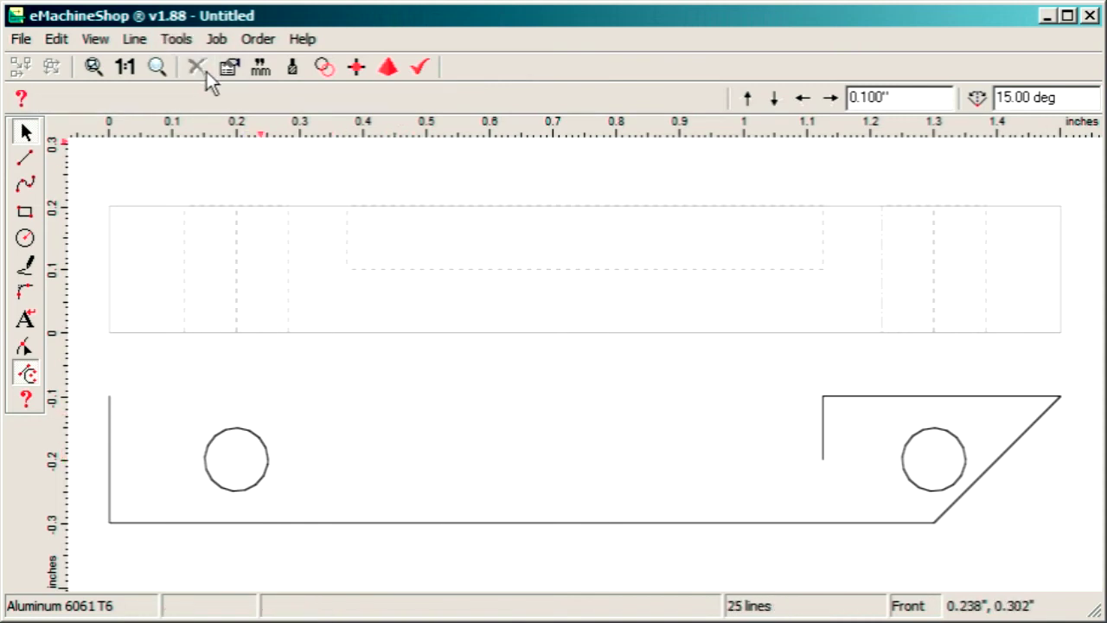
{"action": "left_click", "coordinate": [824, 446]}
{"action": "left_click", "coordinate": [198, 67]}
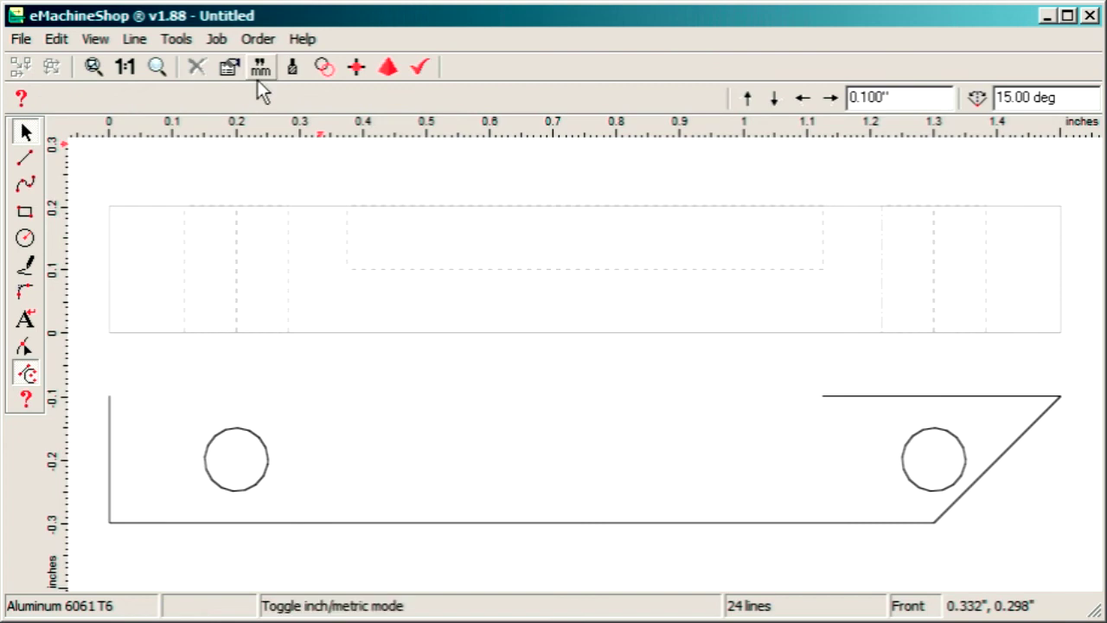
Delete the remaining top-right, left and bottom edges, then select both holes and the diagonal.
{"action": "left_click", "coordinate": [849, 395]}
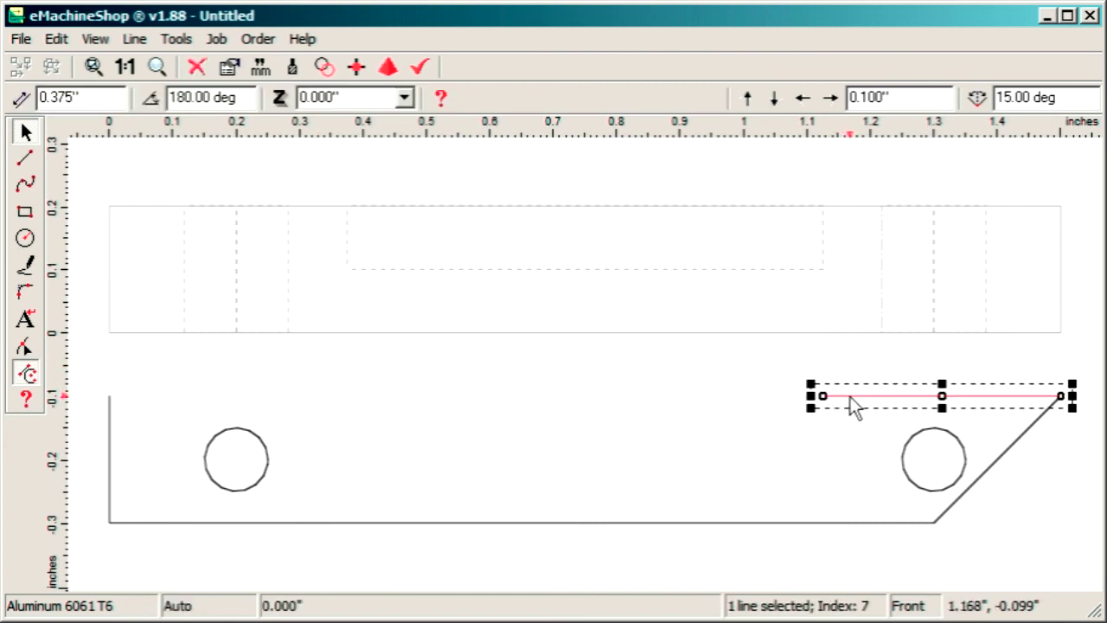
{"action": "left_click", "coordinate": [198, 67]}
{"action": "left_click", "coordinate": [110, 442]}
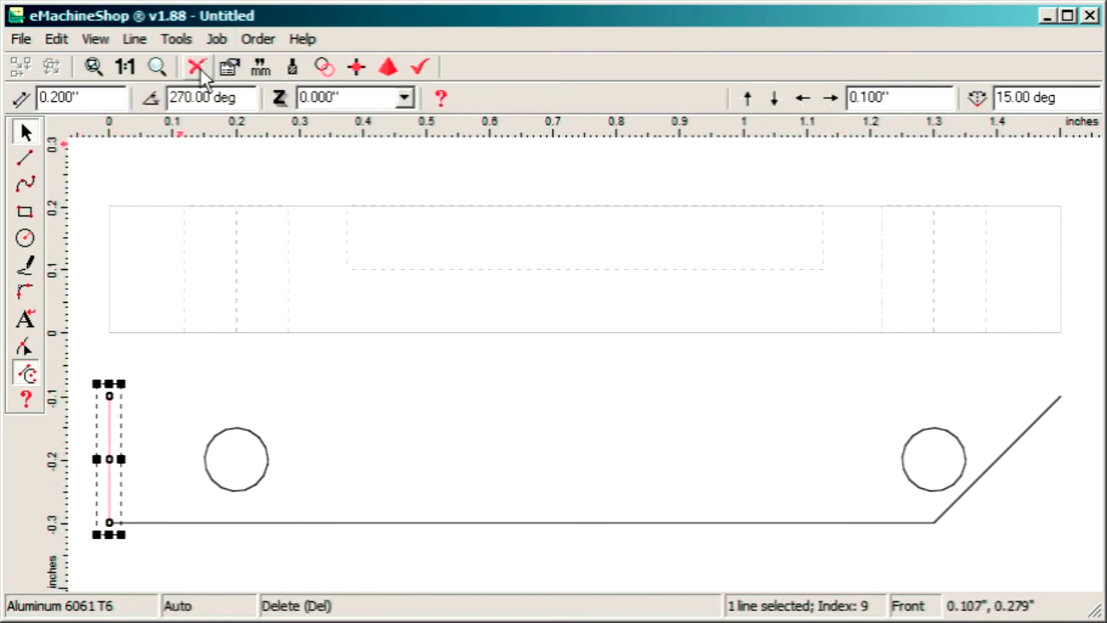
{"action": "left_click", "coordinate": [198, 66]}
{"action": "left_click", "coordinate": [658, 523]}
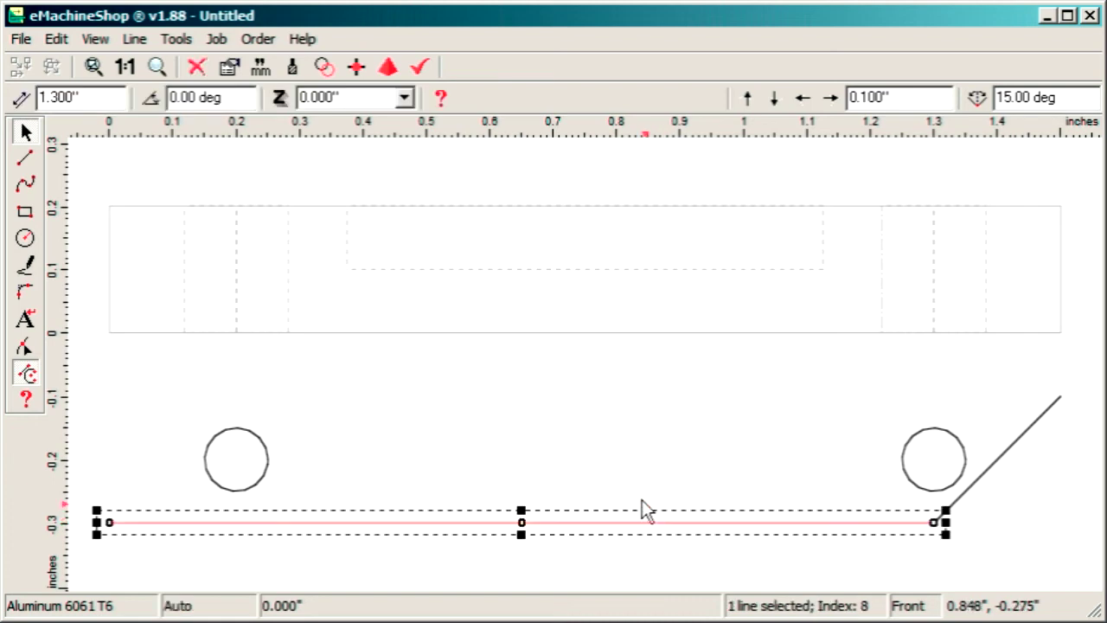
{"action": "left_click", "coordinate": [196, 68]}
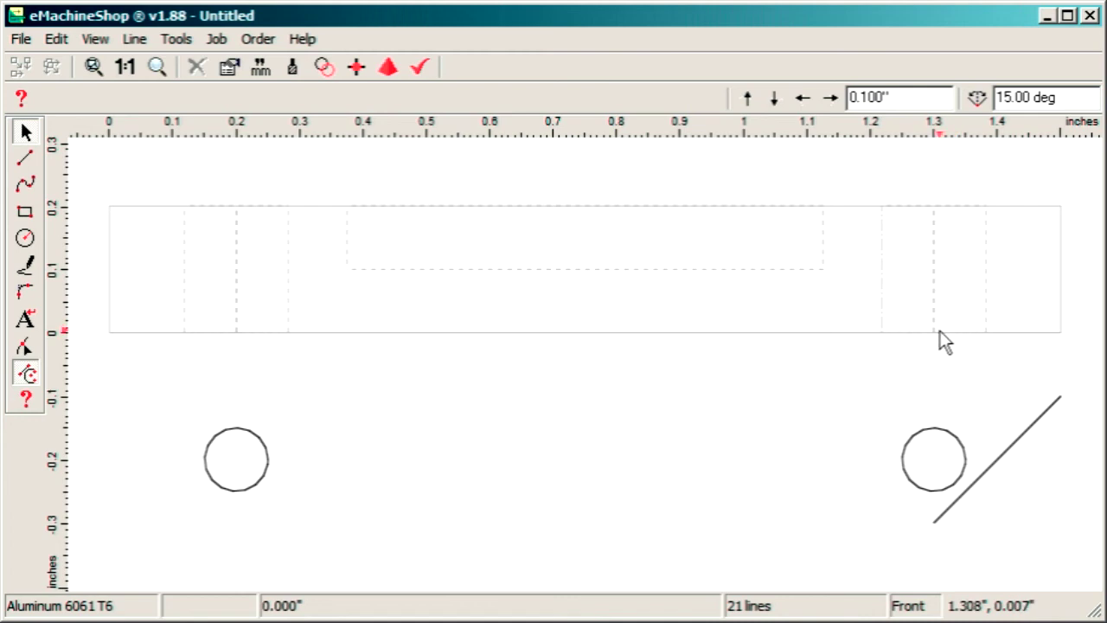
{"action": "left_click_drag", "start_coordinate": [1077, 371], "coordinate": [143, 576]}
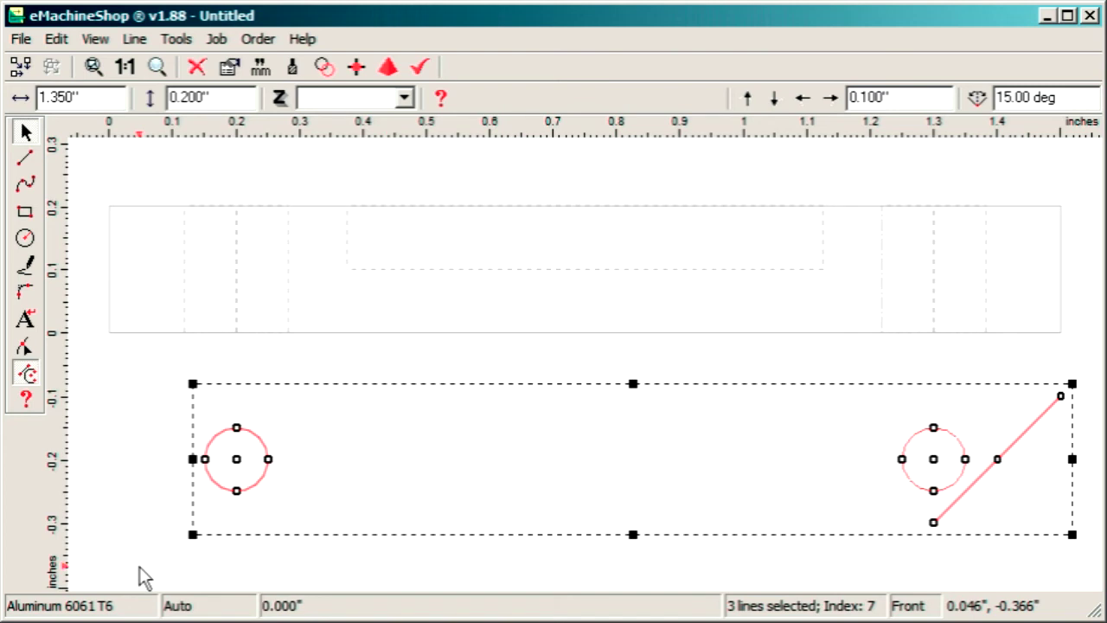
Nudge the two holes and the diagonal up 0.3 inch into the top-view outline.
{"action": "left_click", "coordinate": [748, 98]}
{"action": "left_click", "coordinate": [747, 97]}
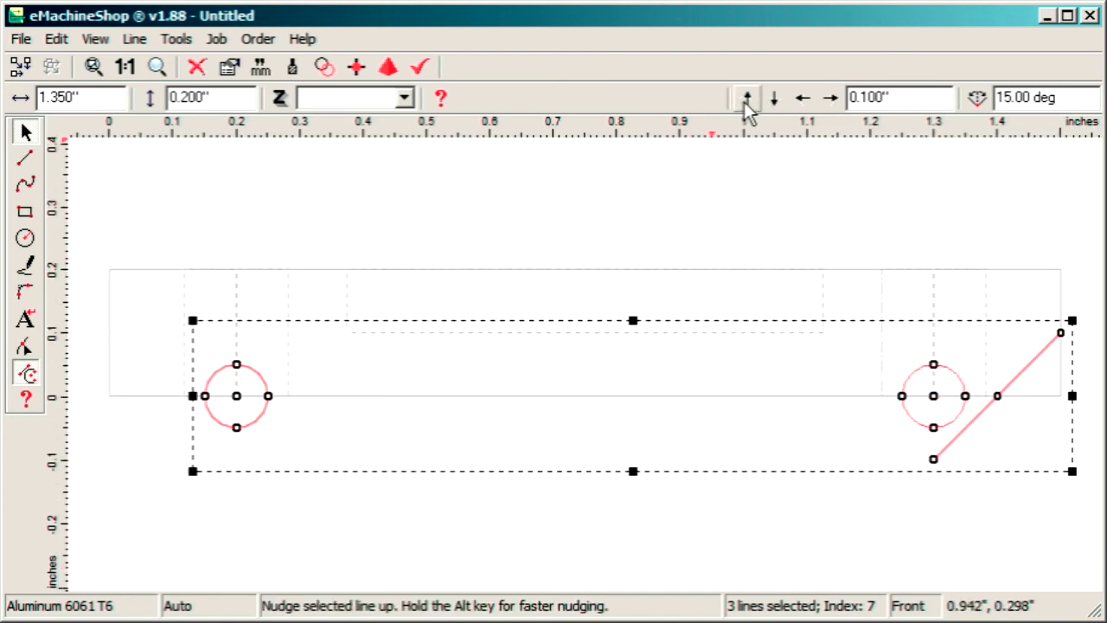
{"action": "left_click", "coordinate": [747, 98]}
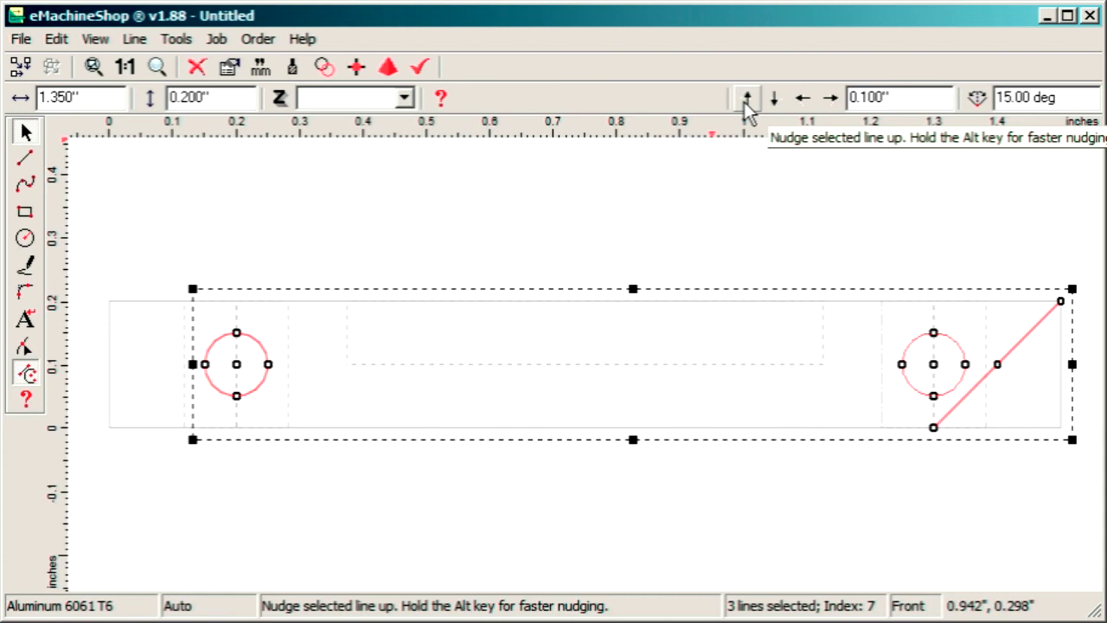
{"action": "left_click", "coordinate": [767, 235]}
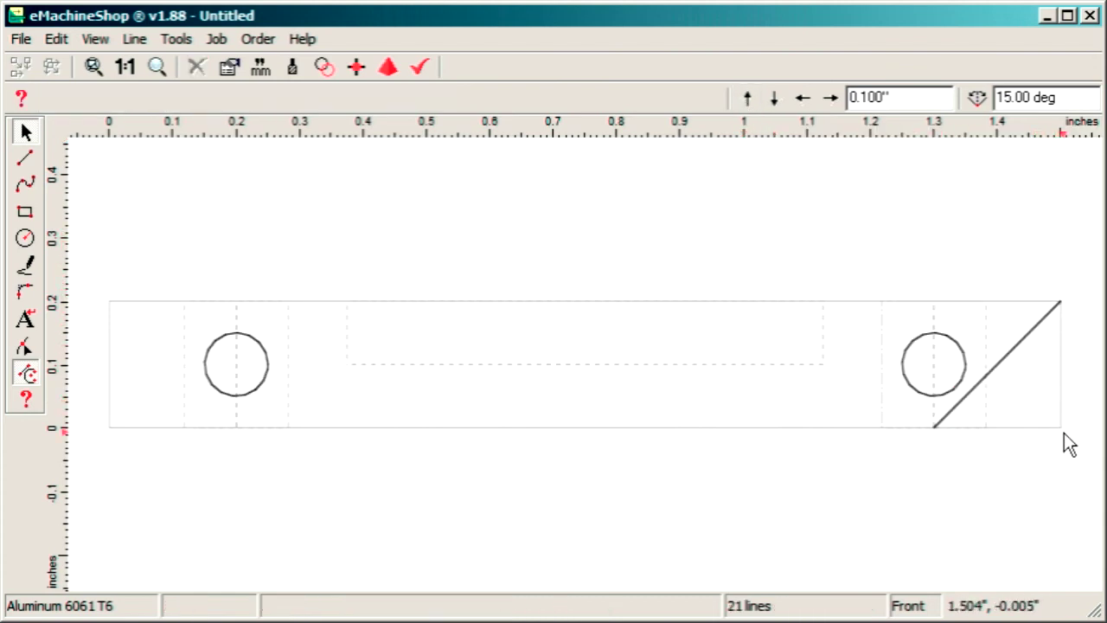
{"action": "left_click", "coordinate": [27, 161]}
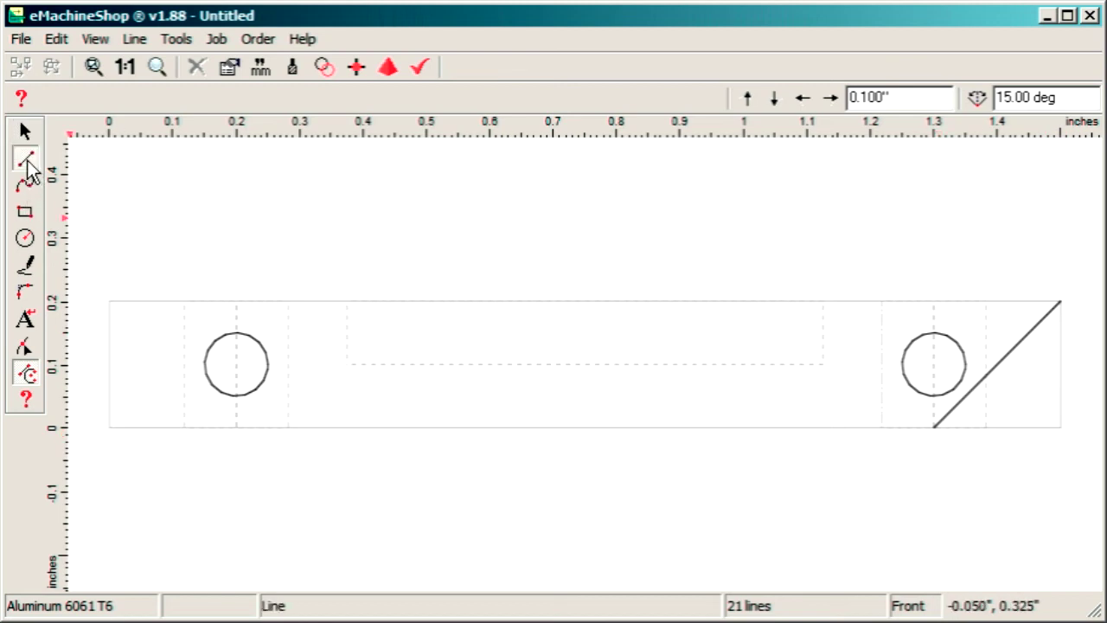
Draw right and bottom edges closing the diagonal into a 0.200" by 0.200" triangle, then select its edges.
{"action": "left_click", "coordinate": [1060, 301]}
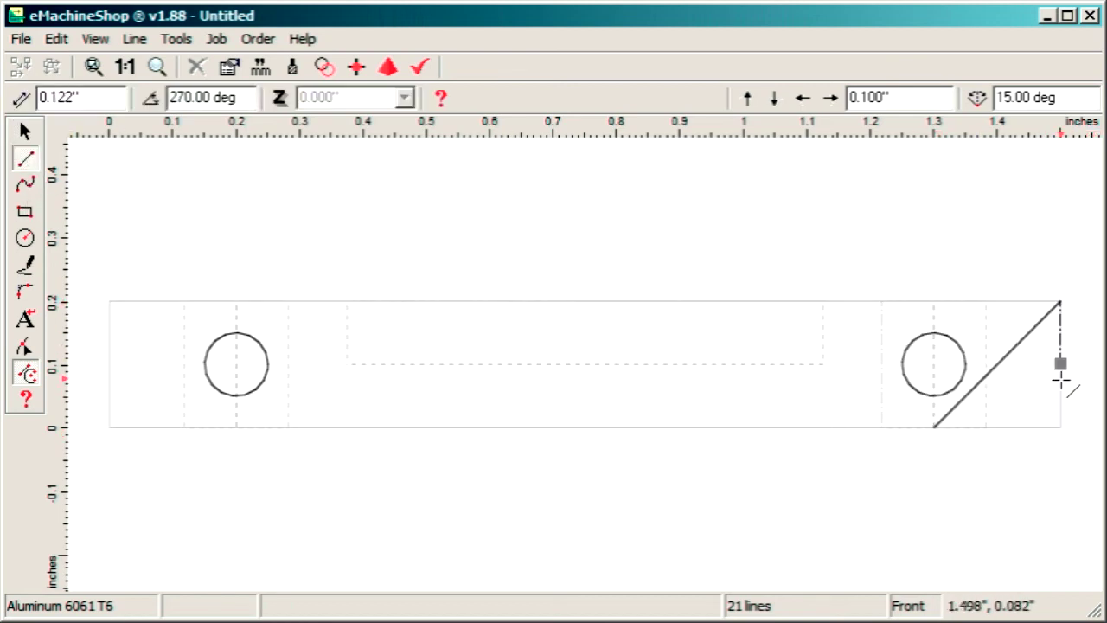
{"action": "left_click", "coordinate": [1060, 428]}
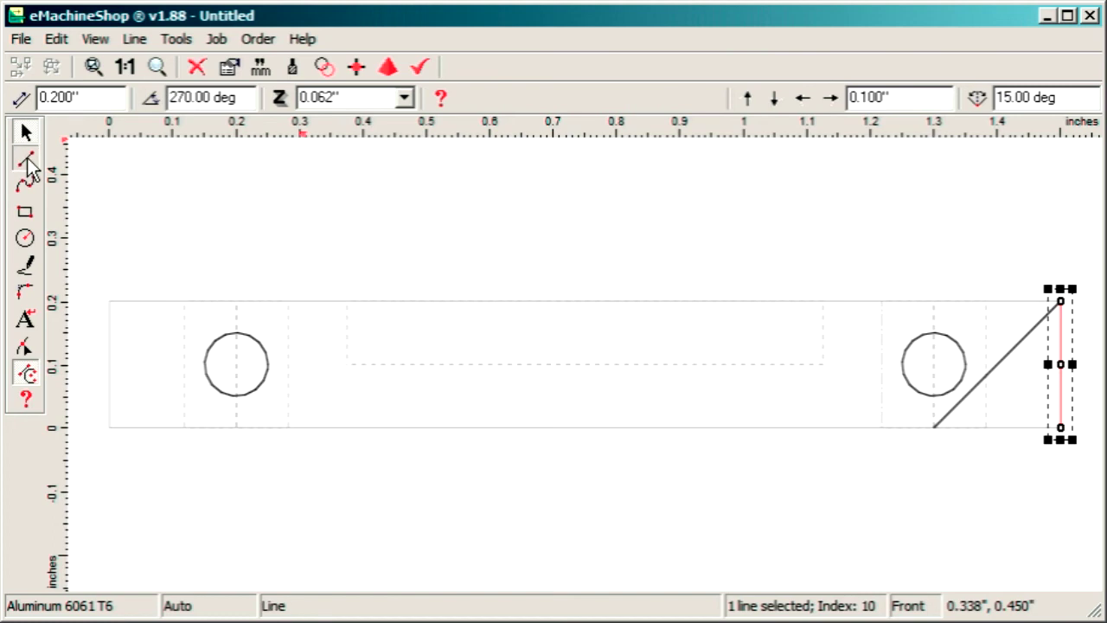
{"action": "left_click", "coordinate": [27, 161]}
{"action": "left_click", "coordinate": [934, 426]}
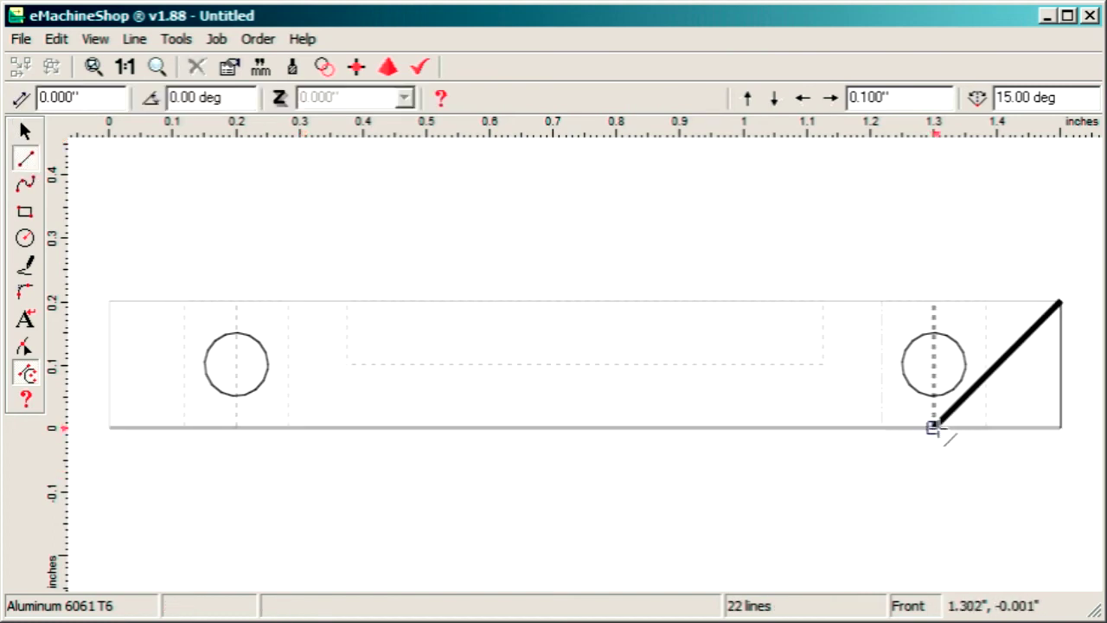
{"action": "left_click", "coordinate": [1060, 427]}
{"action": "left_click", "coordinate": [1022, 478]}
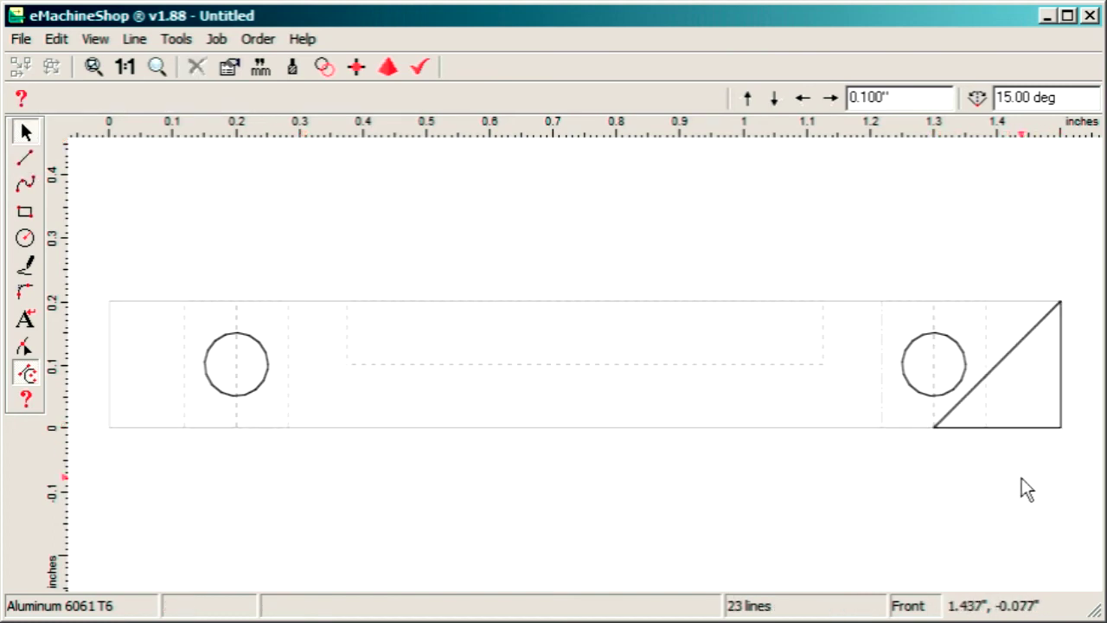
{"action": "left_click", "coordinate": [1031, 426]}
{"action": "left_click", "coordinate": [1060, 386], "text": "shift"}
{"action": "left_click", "coordinate": [1019, 345], "text": "shift"}
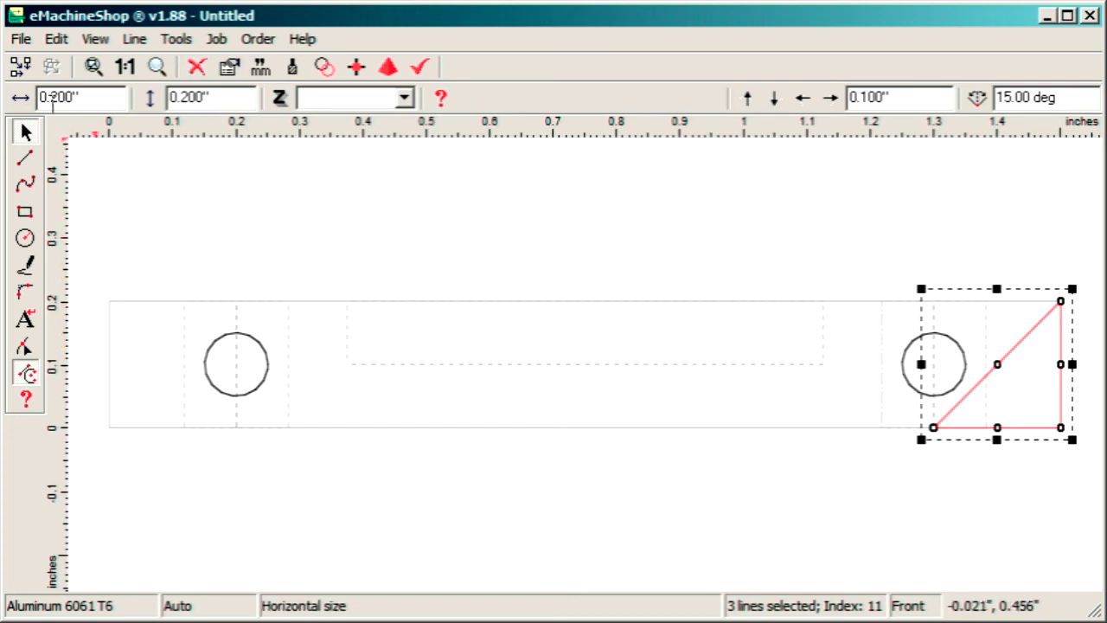
Group the triangle edges and set both holes and the triangle to Air Inside depth.
{"action": "left_click", "coordinate": [21, 67]}
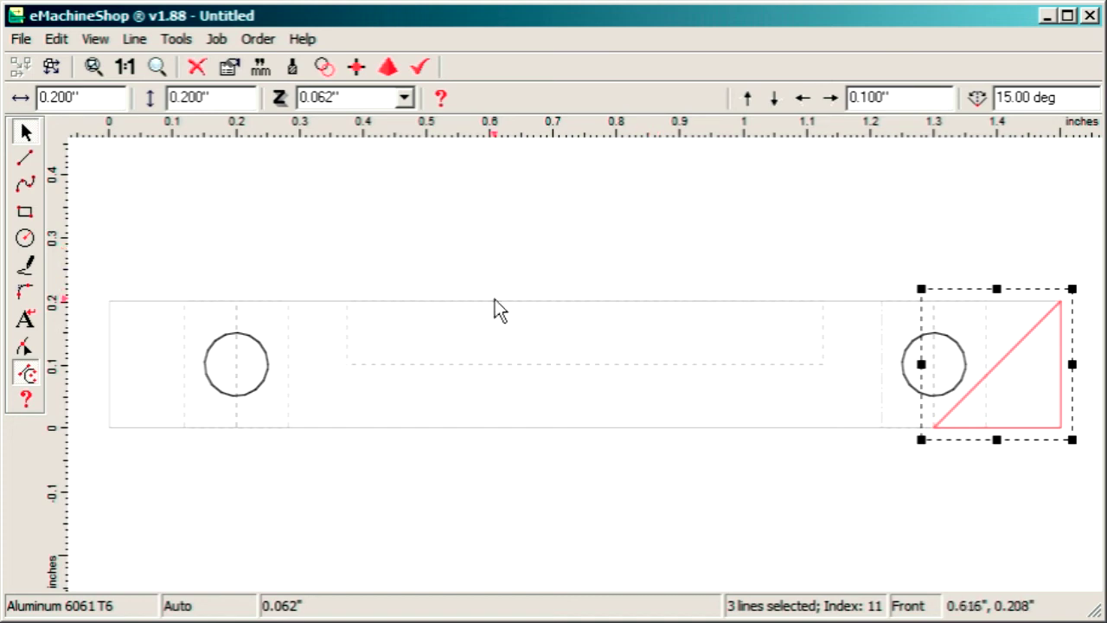
{"action": "left_click", "coordinate": [264, 383]}
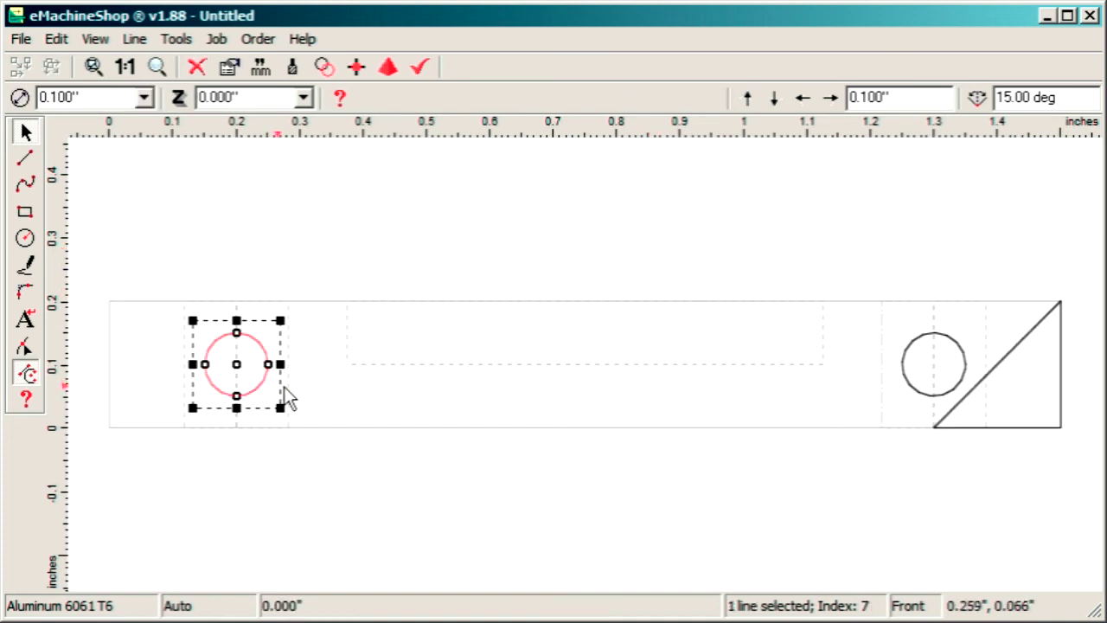
{"action": "left_click", "coordinate": [963, 347], "text": "shift"}
{"action": "left_click", "coordinate": [1035, 327], "text": "shift"}
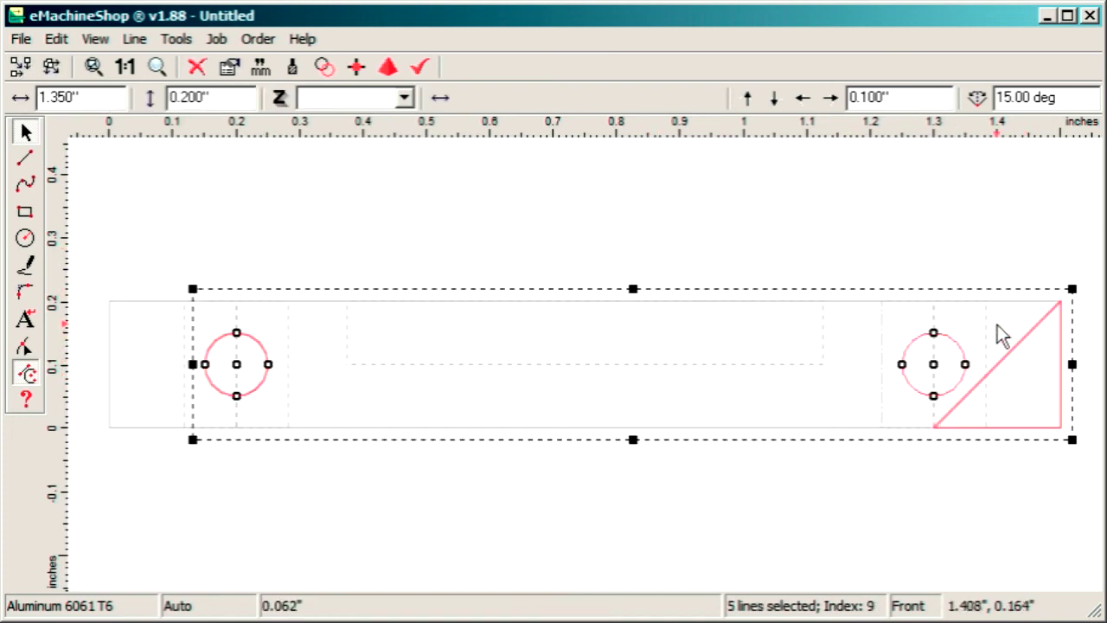
{"action": "left_click", "coordinate": [405, 96]}
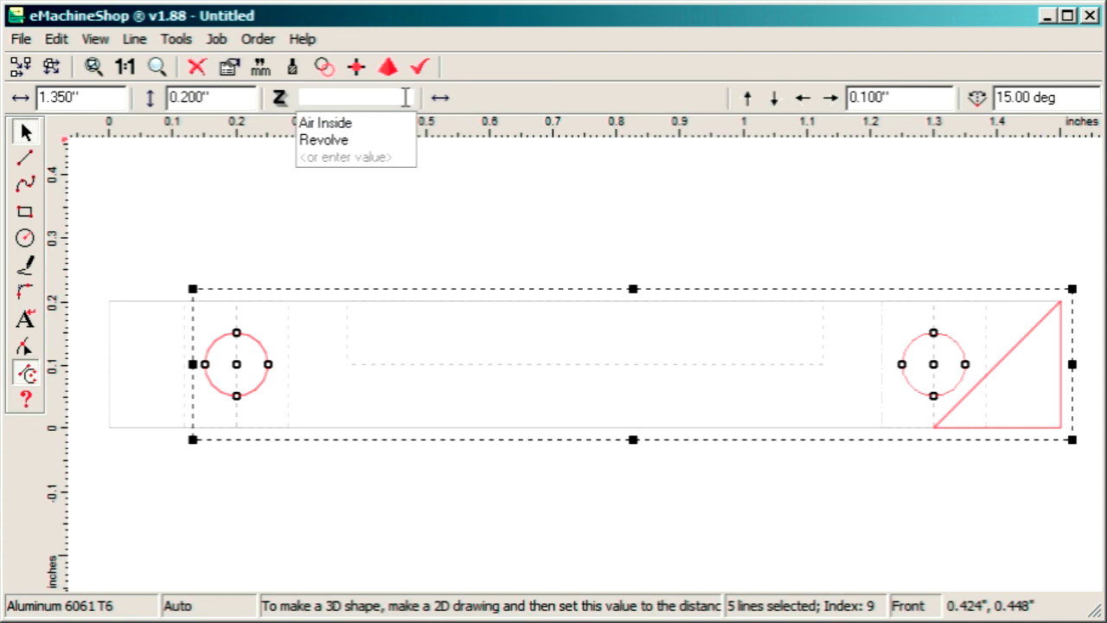
{"action": "left_click", "coordinate": [324, 124]}
{"action": "left_click", "coordinate": [402, 250]}
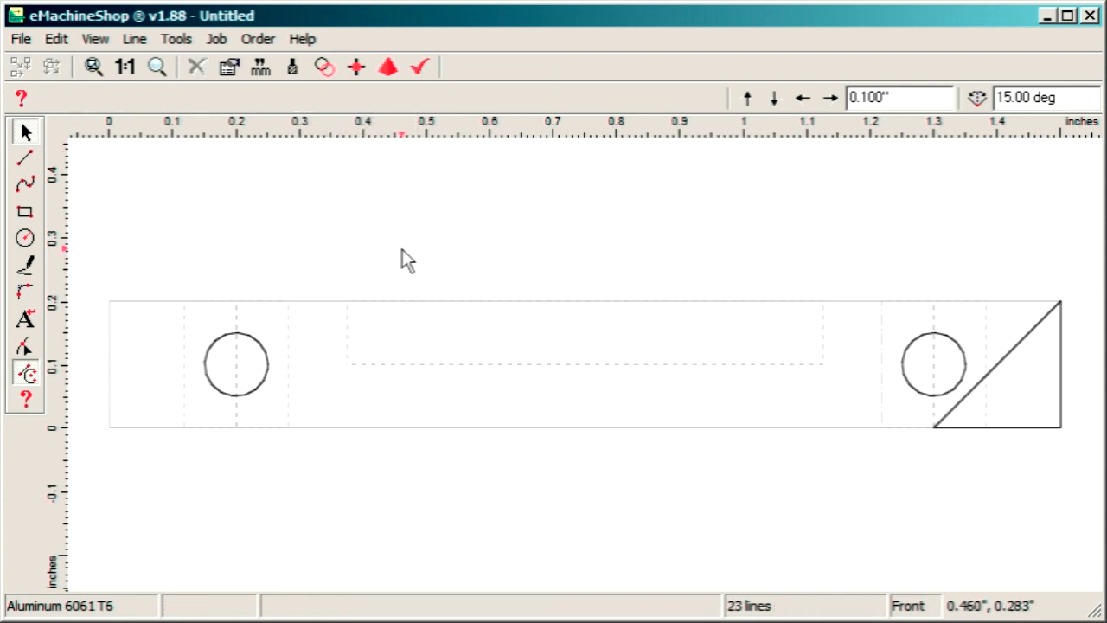
{"action": "left_click", "coordinate": [388, 68]}
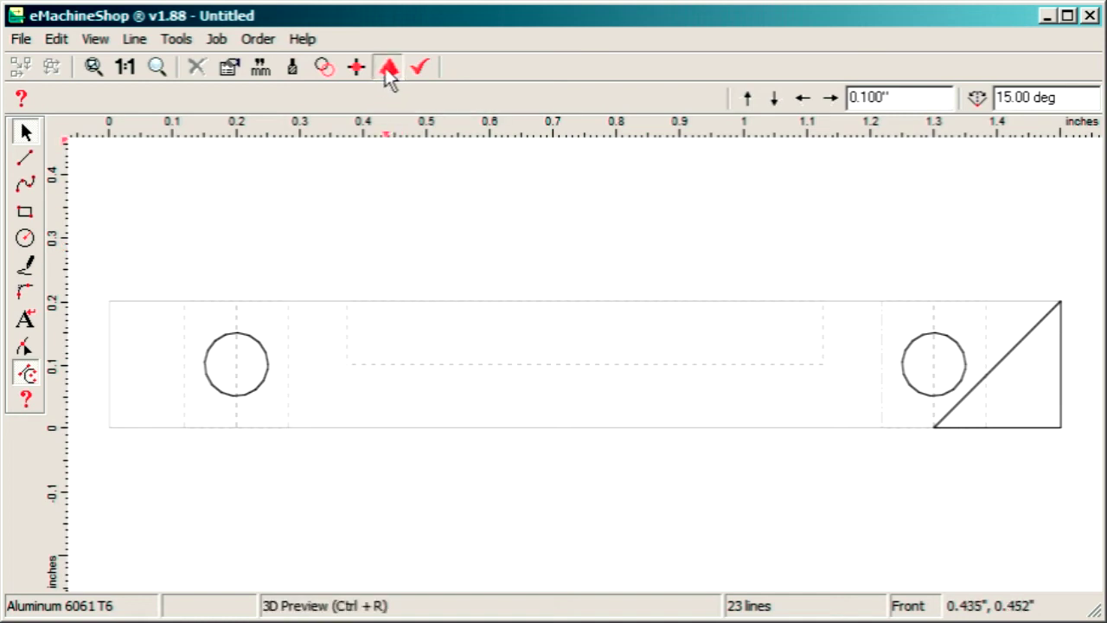
Rotate the bracket in 3D preview, close the preview, and show the Order options.
{"action": "left_click_drag", "start_coordinate": [685, 307], "coordinate": [264, 262]}
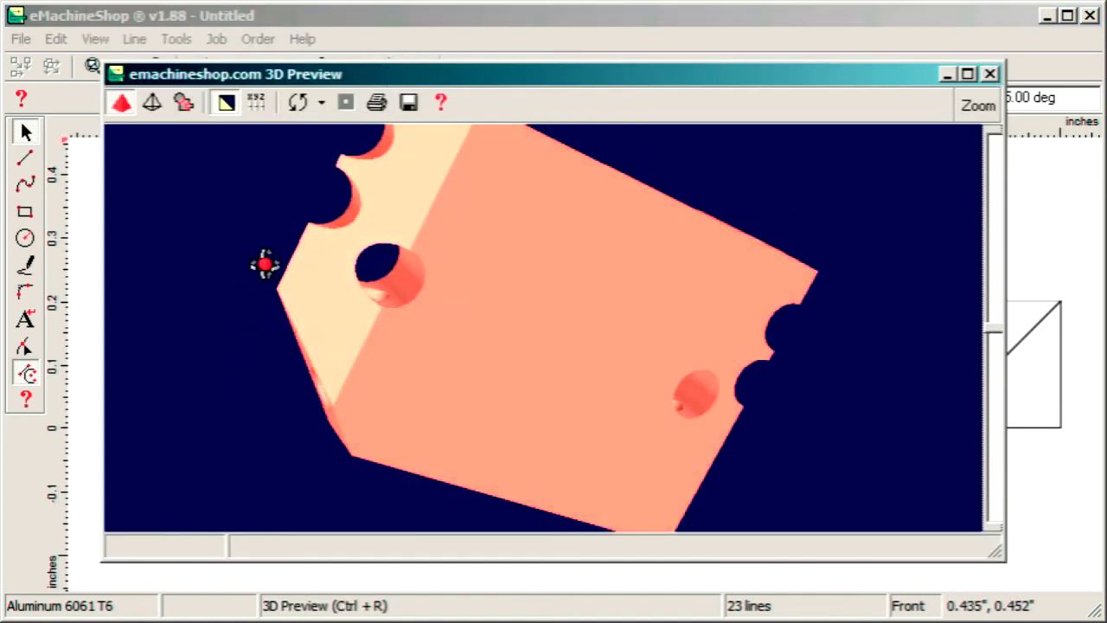
{"action": "left_click", "coordinate": [990, 73]}
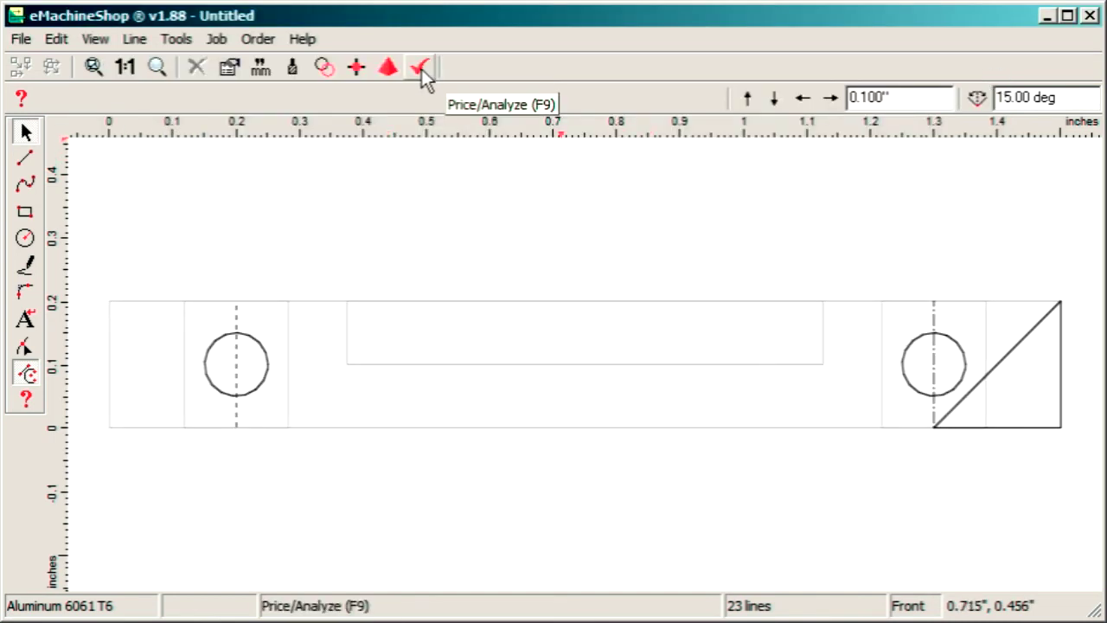
{"action": "left_click", "coordinate": [259, 41]}
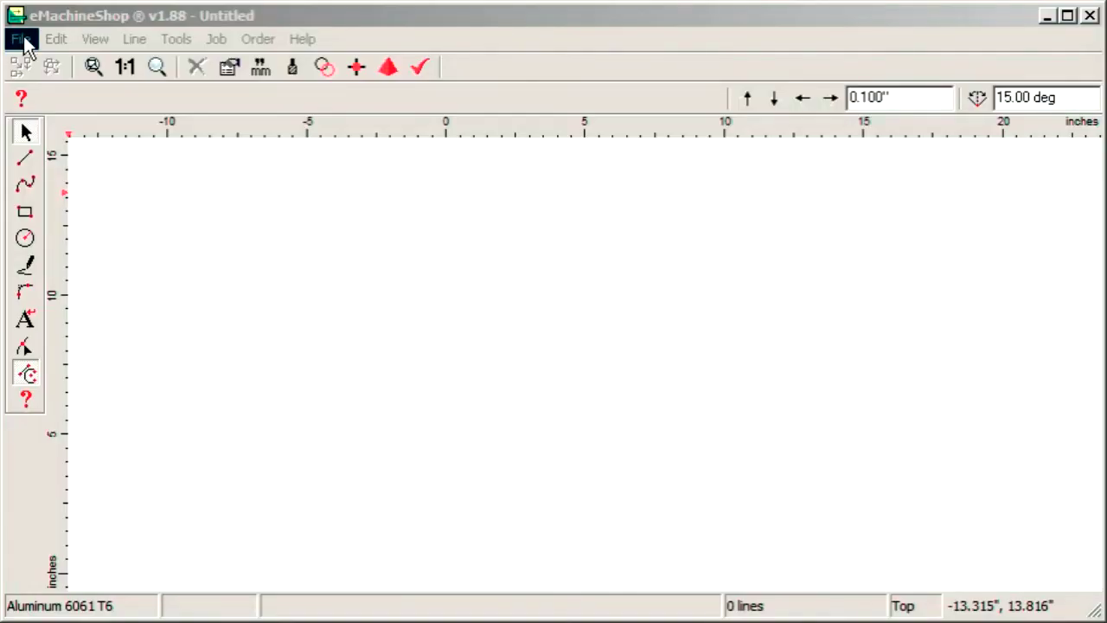
Bring up the File menu to begin a fresh drawing.
{"action": "left_click", "coordinate": [21, 40]}
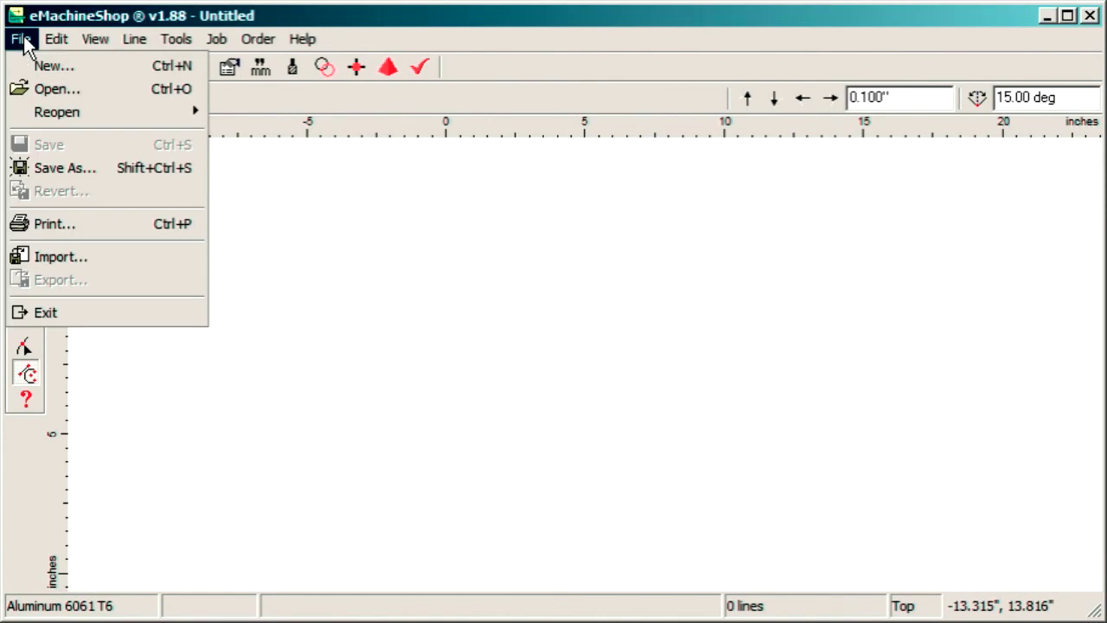
Start a new part and import demo.DXF, accepting the import and simplify notices.
{"action": "left_click", "coordinate": [39, 66]}
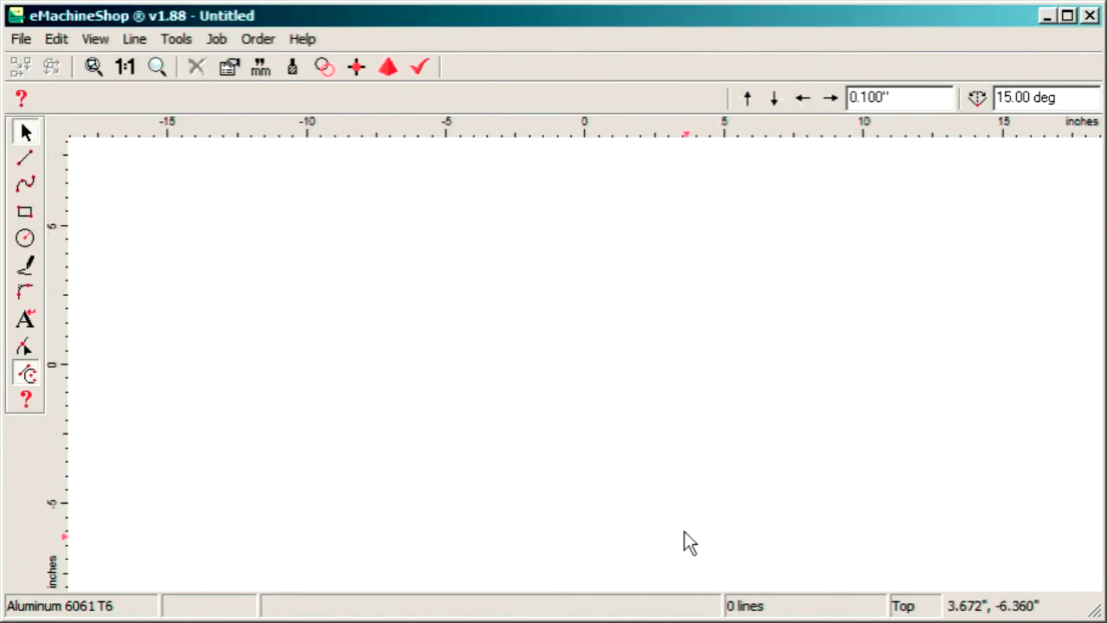
{"action": "left_click", "coordinate": [23, 40]}
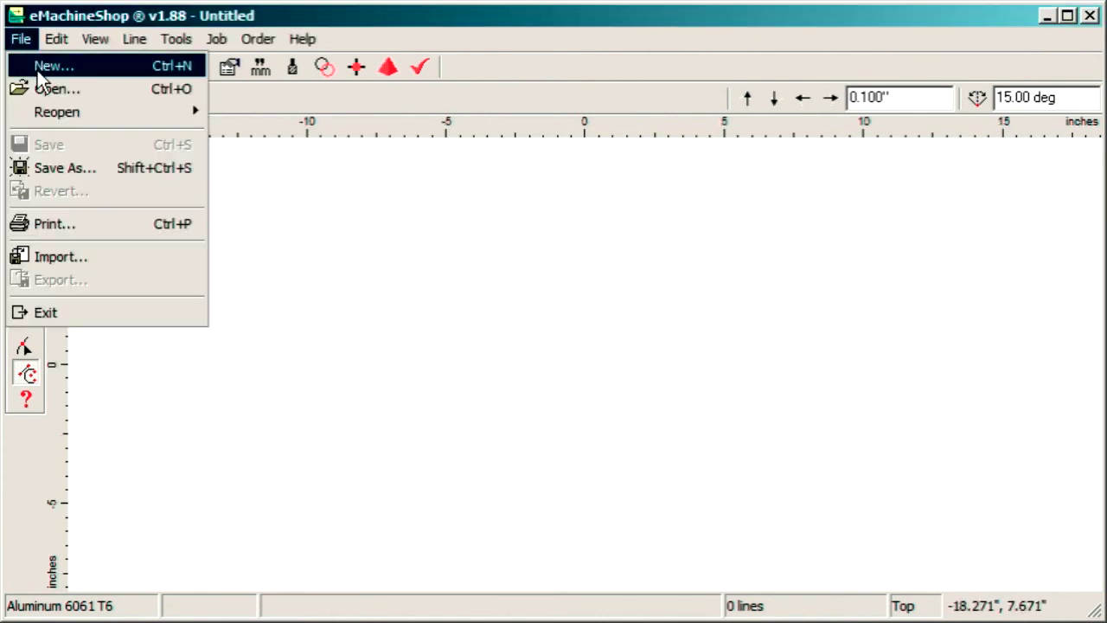
{"action": "left_click", "coordinate": [61, 259]}
{"action": "left_click", "coordinate": [296, 154]}
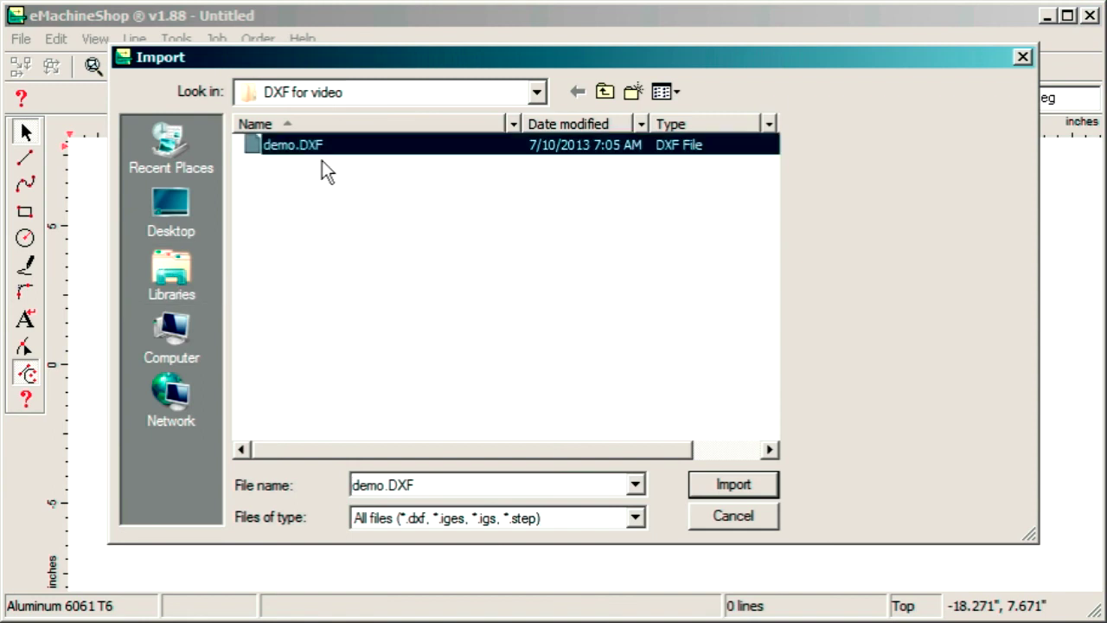
{"action": "left_click", "coordinate": [720, 477]}
{"action": "left_click", "coordinate": [574, 391]}
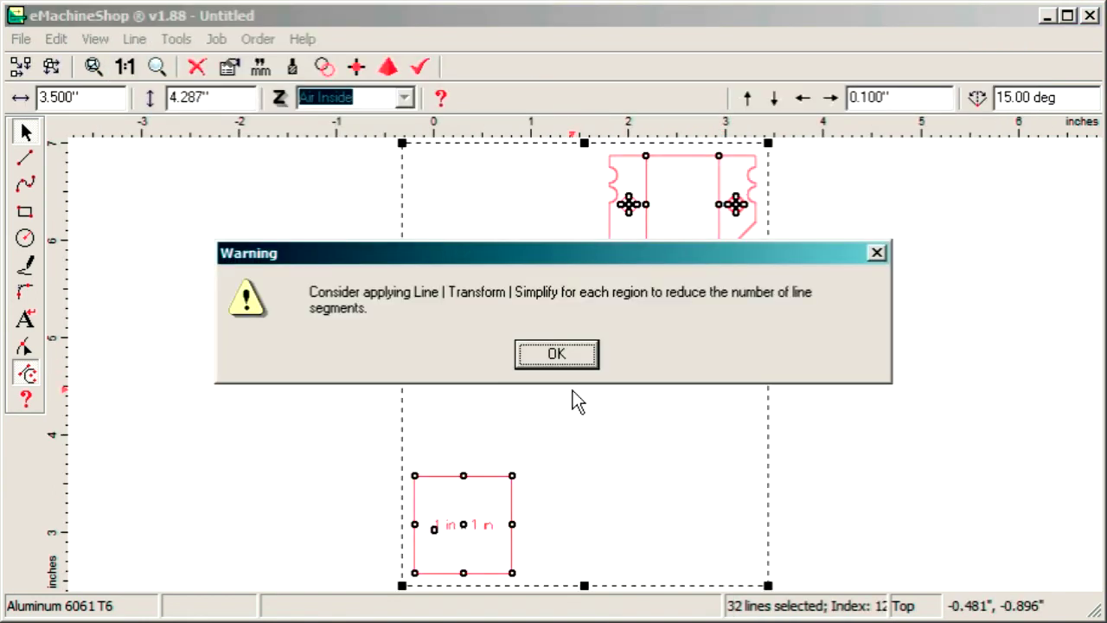
{"action": "left_click", "coordinate": [557, 356]}
Delete the small 1 in reference square from the imported drawing.
{"action": "left_click", "coordinate": [513, 489]}
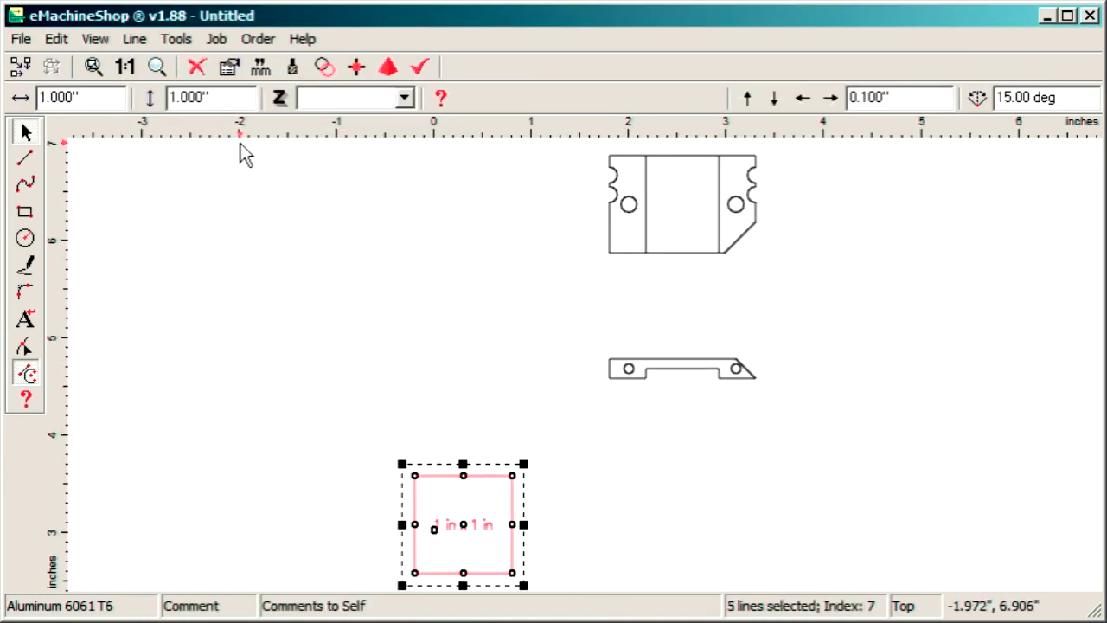
{"action": "left_click", "coordinate": [197, 66]}
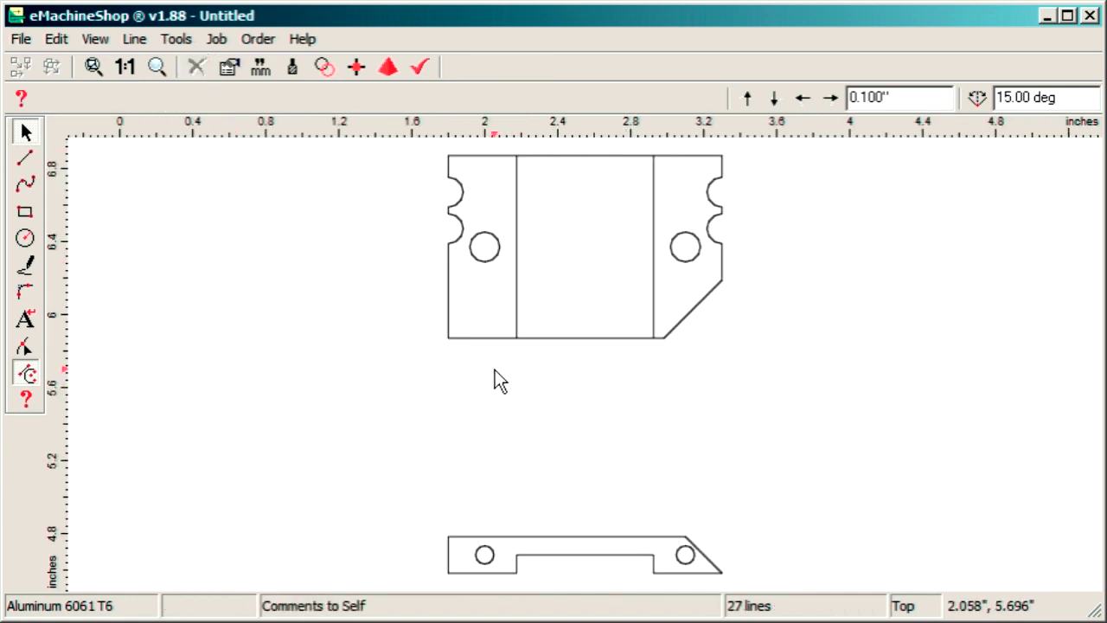
{"action": "left_click", "coordinate": [25, 158]}
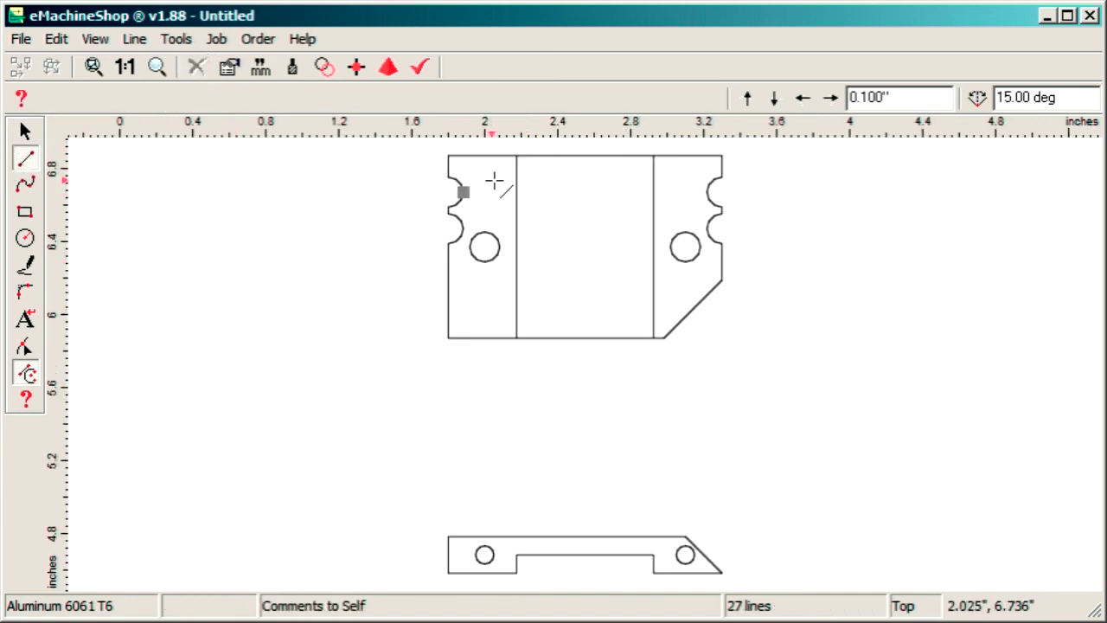
Draw top and bottom lines closing the middle section and set its Z depth to -0.100 inch.
{"action": "left_click", "coordinate": [516, 156]}
{"action": "left_click", "coordinate": [653, 155]}
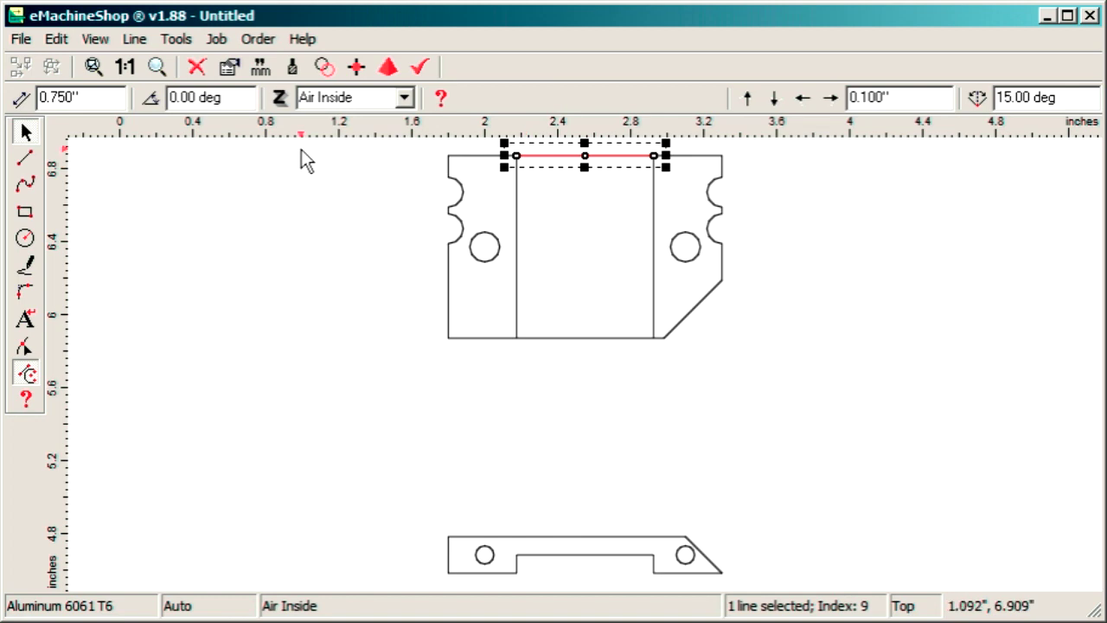
{"action": "left_click", "coordinate": [25, 157]}
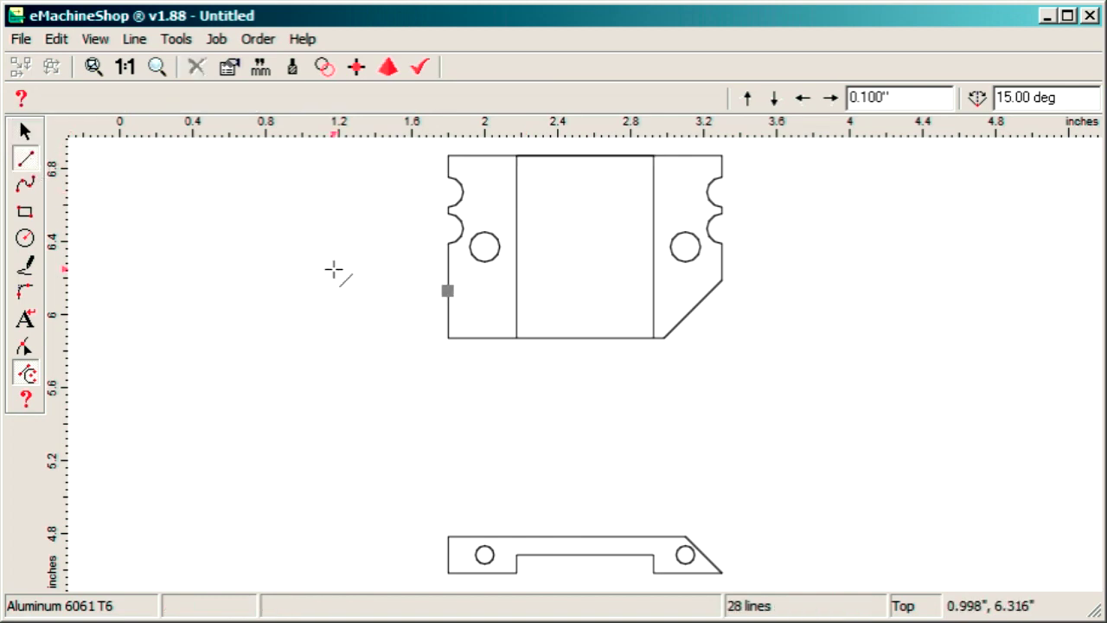
{"action": "left_click", "coordinate": [515, 337]}
{"action": "left_click", "coordinate": [653, 338]}
{"action": "left_click_drag", "start_coordinate": [499, 359], "coordinate": [665, 140]}
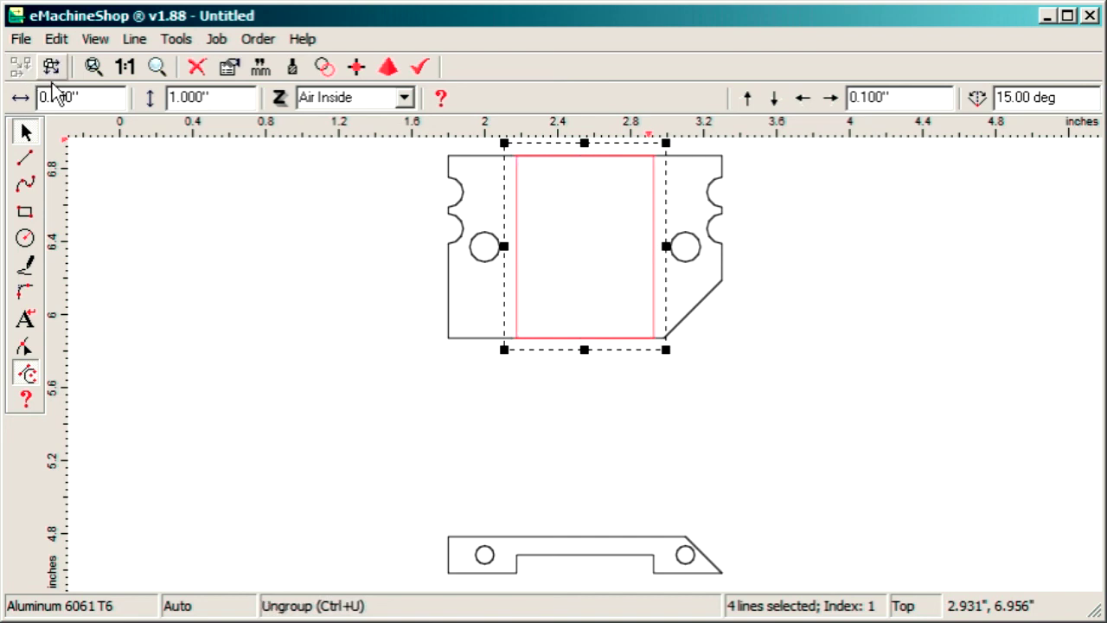
{"action": "left_click", "coordinate": [337, 97]}
{"action": "type", "text": "100\""}
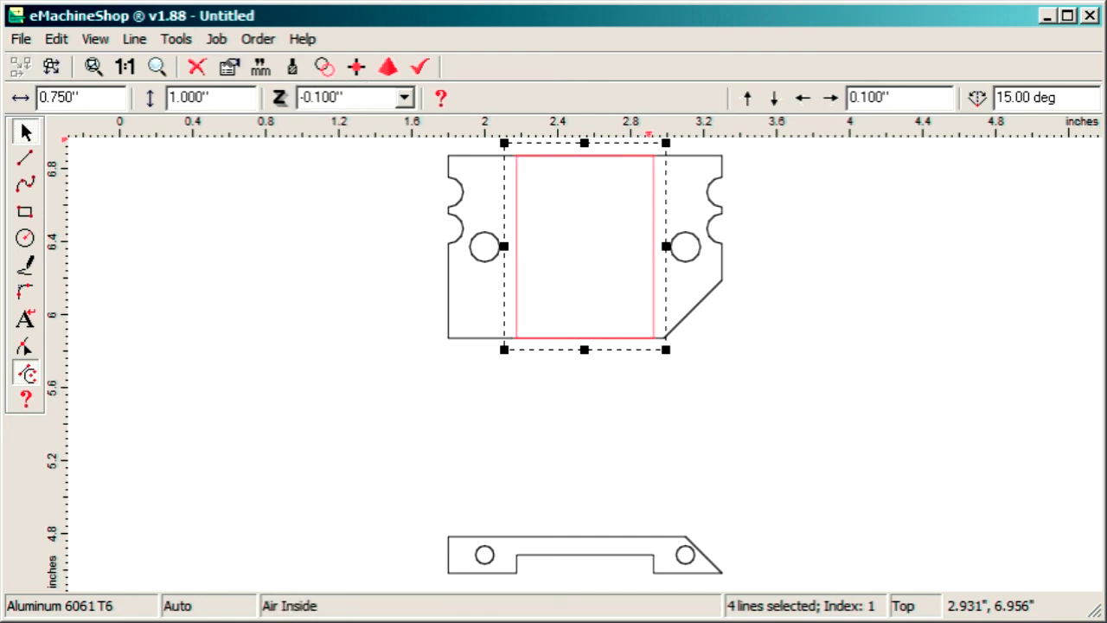
Set the outer outline thickness to 0.200 inch and remove the side-view shape.
{"action": "left_click", "coordinate": [460, 155]}
{"action": "left_click", "coordinate": [370, 97]}
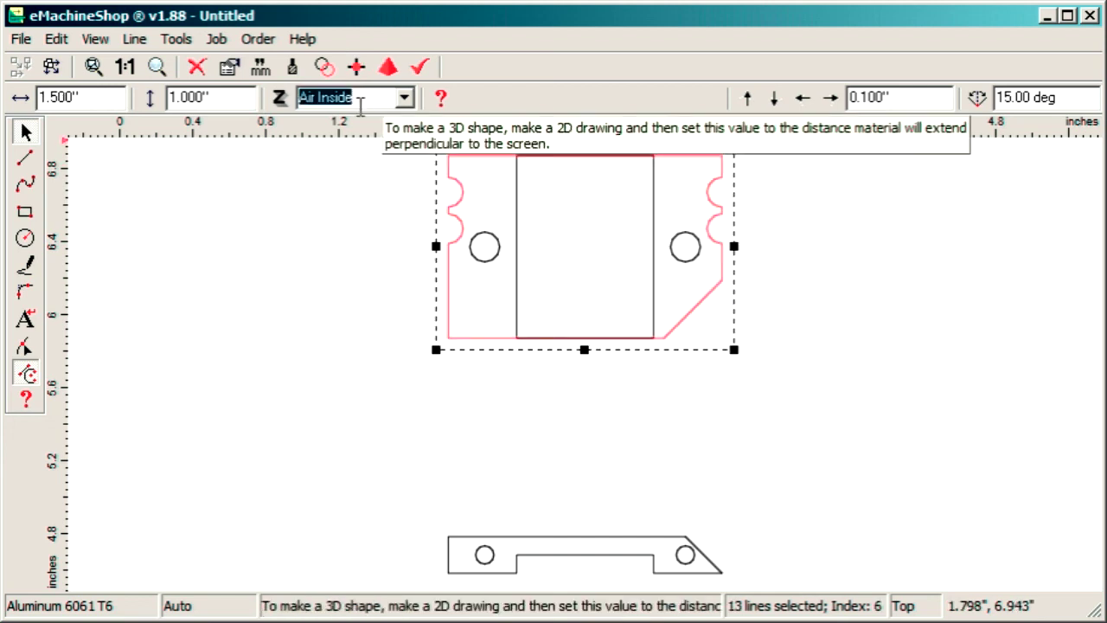
{"action": "type", "text": "1"}
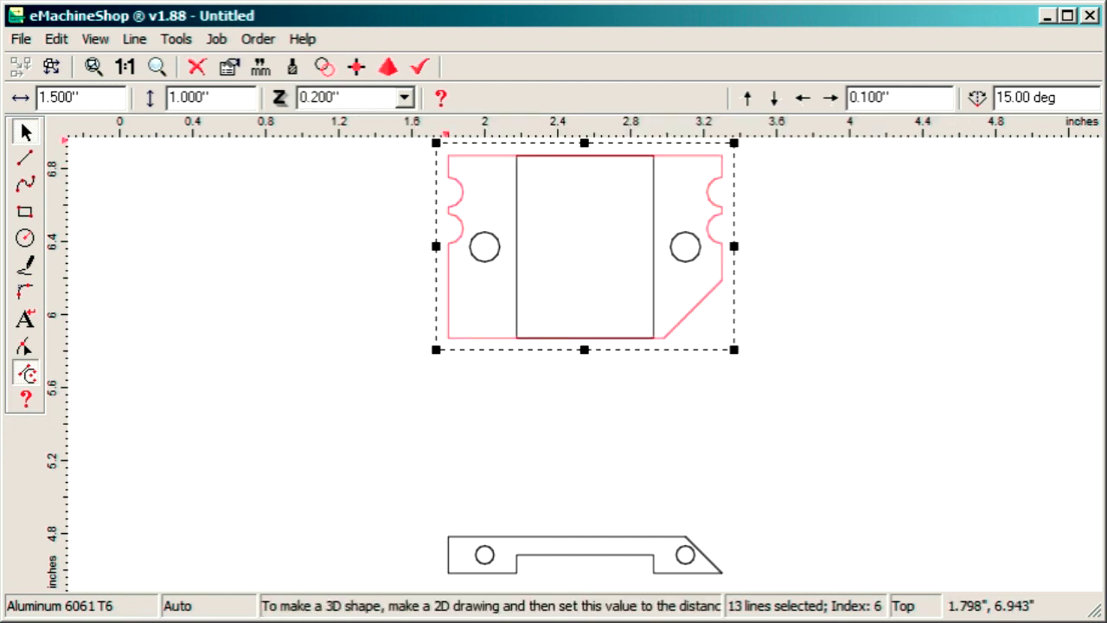
{"action": "left_click_drag", "start_coordinate": [412, 424], "coordinate": [719, 586]}
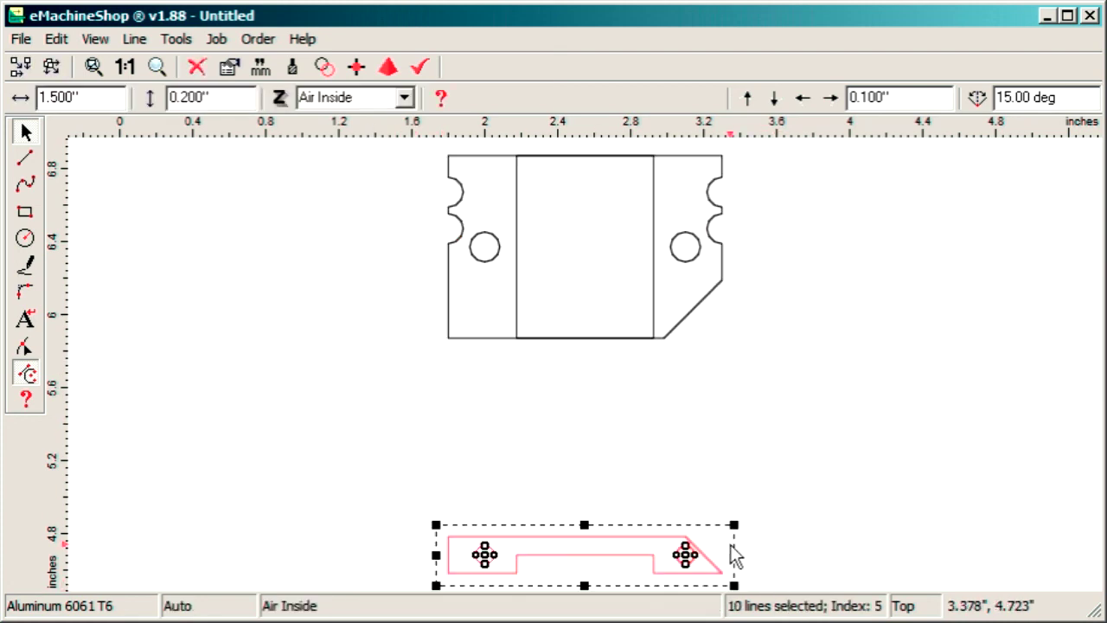
{"action": "key", "text": "Delete"}
{"action": "left_click", "coordinate": [95, 39]}
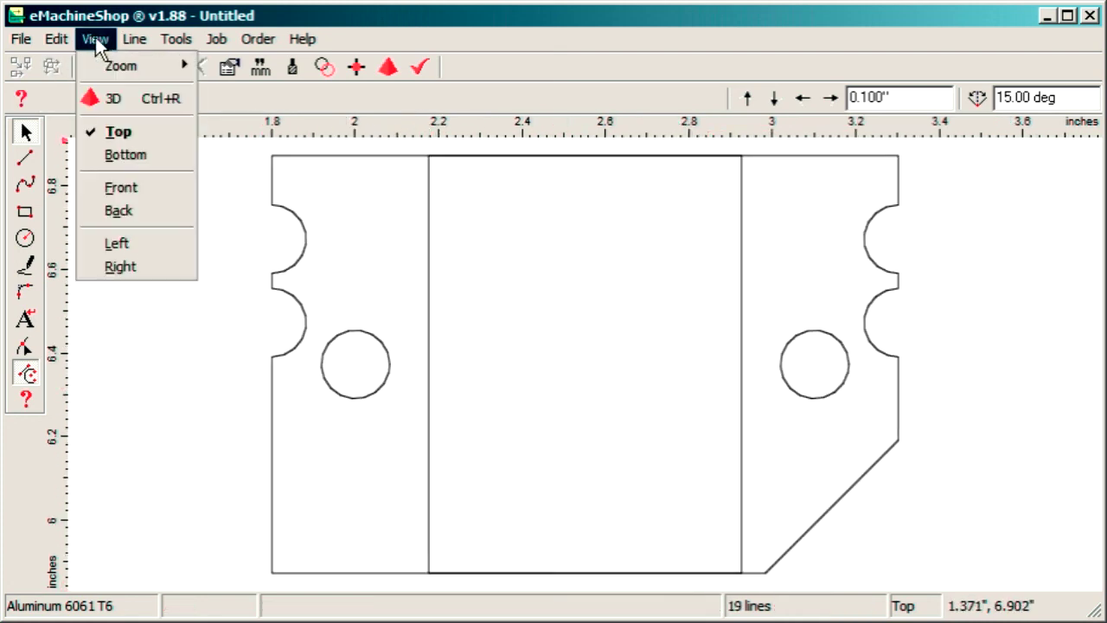
Paste the side profile into the Front view and align it over the bracket's front outline.
{"action": "left_click", "coordinate": [136, 187]}
{"action": "key", "text": "ctrl+v"}
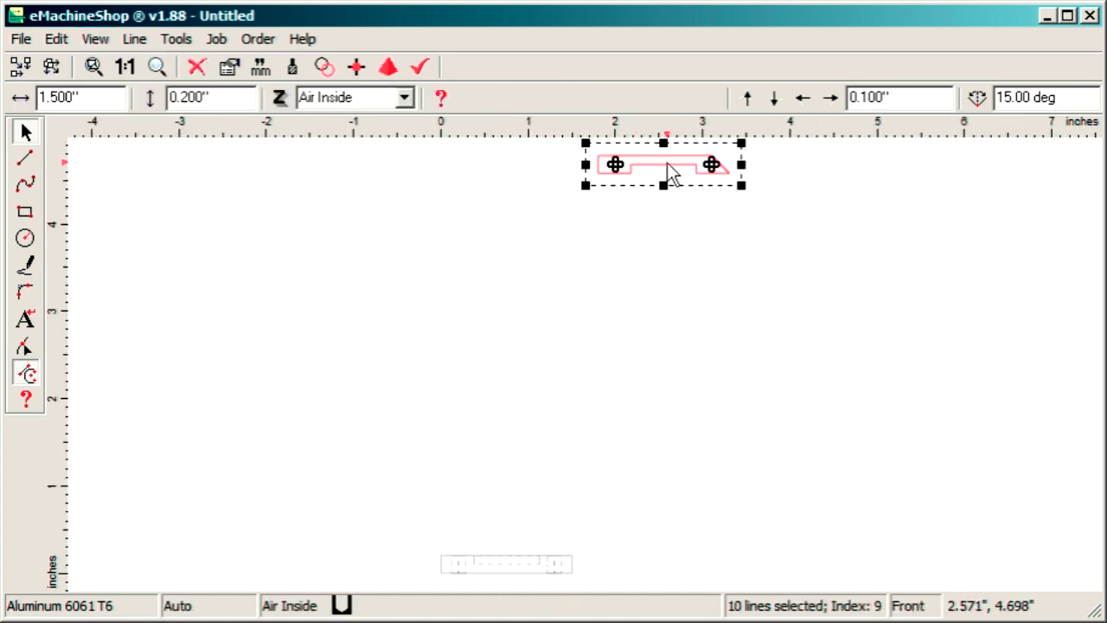
{"action": "left_click_drag", "start_coordinate": [666, 164], "coordinate": [527, 458]}
{"action": "left_click_drag", "start_coordinate": [595, 152], "coordinate": [586, 250]}
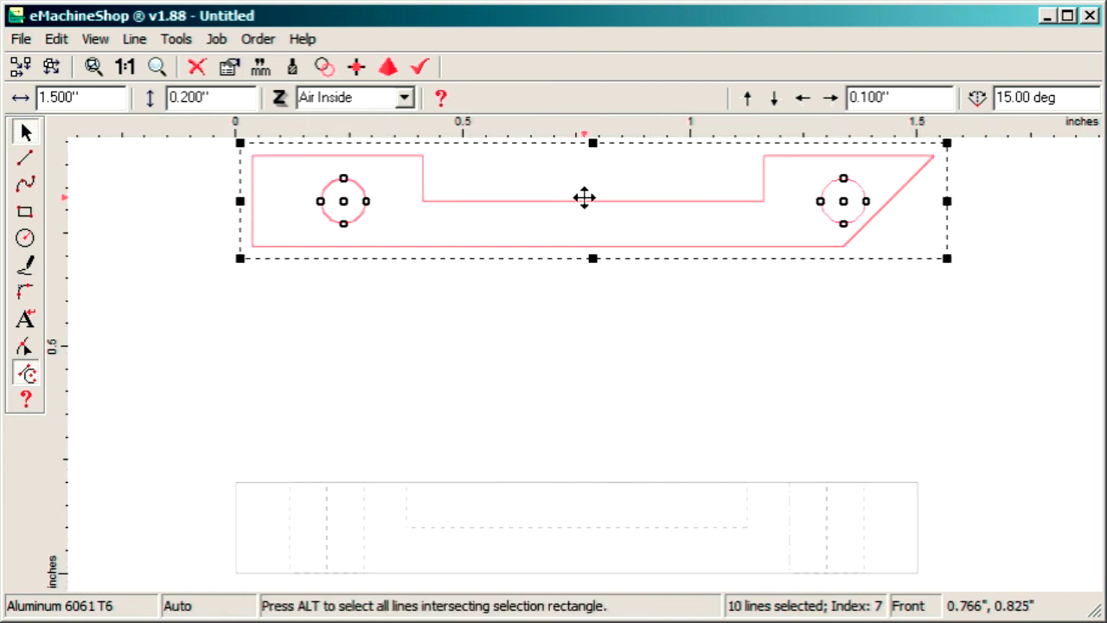
{"action": "left_click_drag", "start_coordinate": [584, 198], "coordinate": [576, 527]}
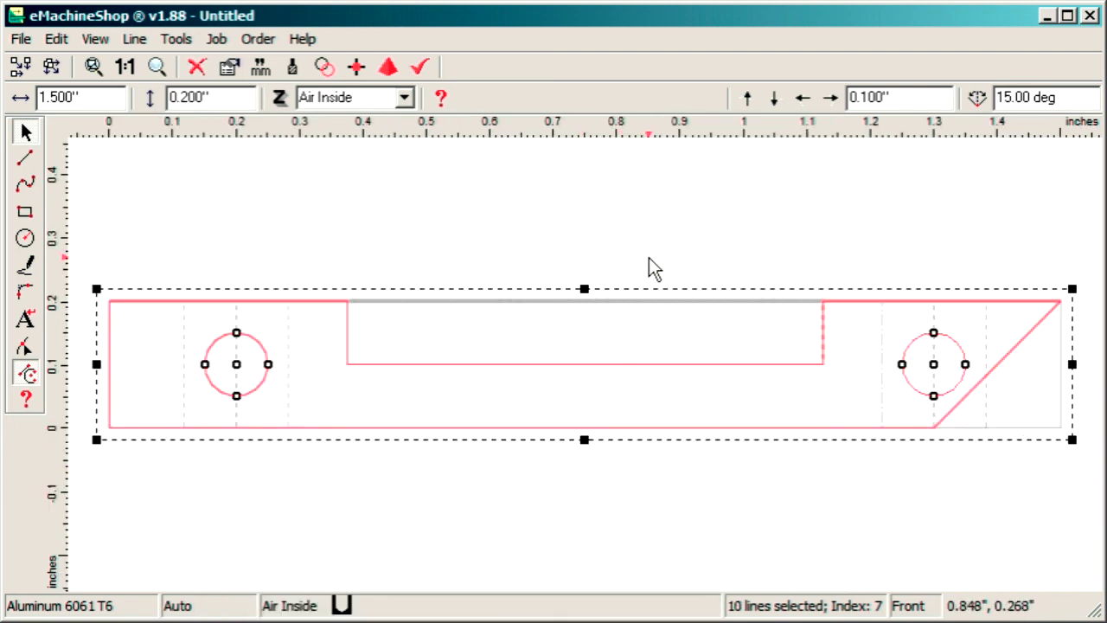
{"action": "left_click", "coordinate": [24, 157]}
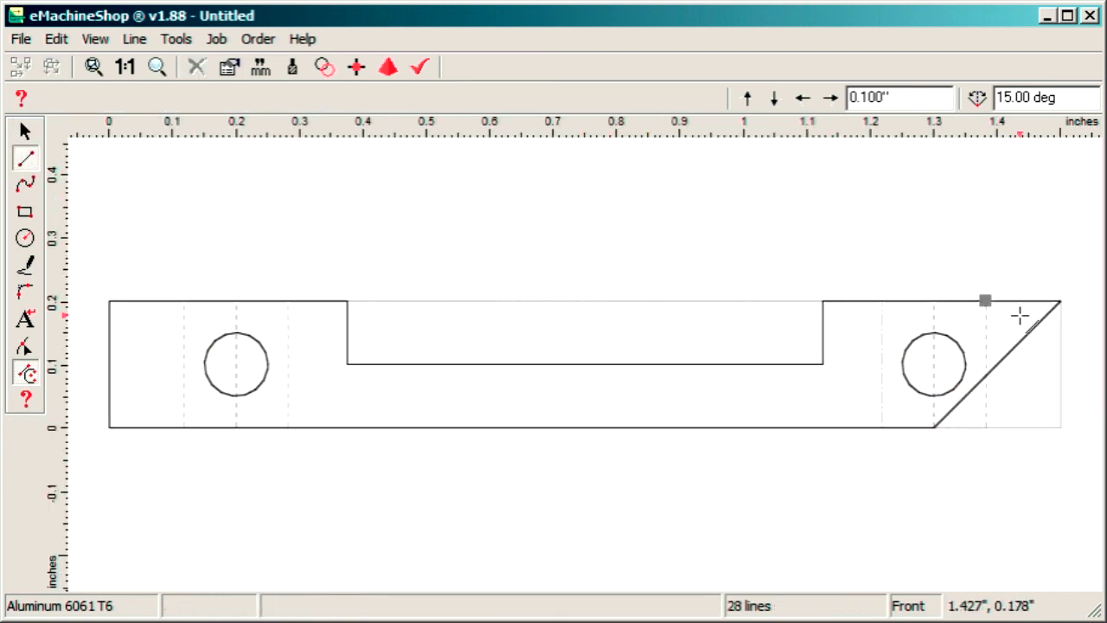
Draw the chamfer triangle's diagonal, vertical right edge and bottom edge at the part's right end.
{"action": "left_click", "coordinate": [1060, 301]}
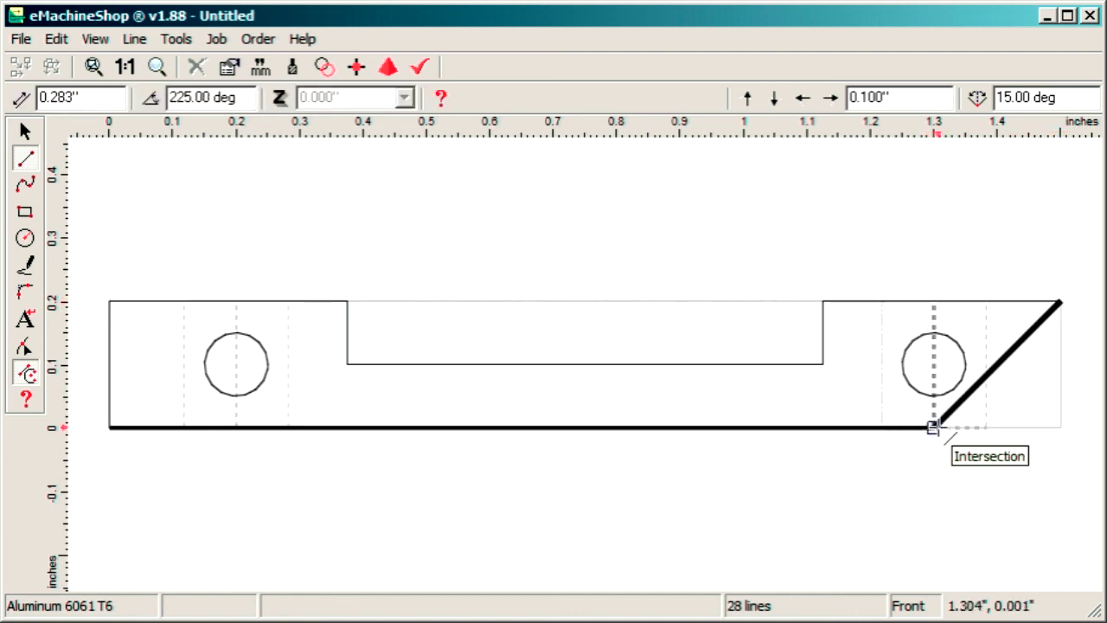
{"action": "left_click", "coordinate": [934, 427]}
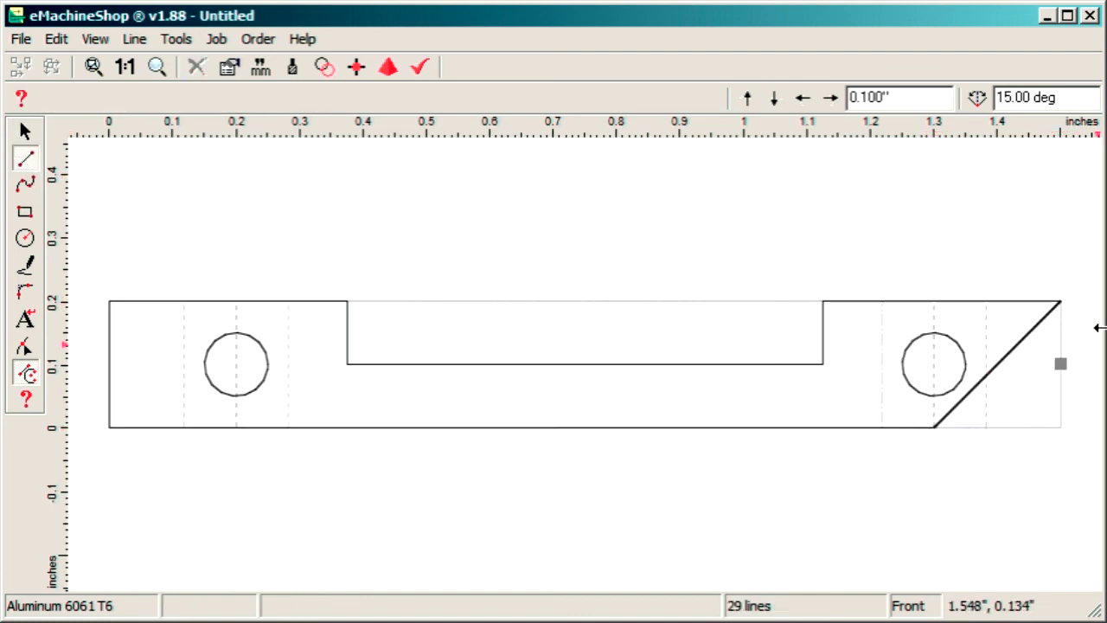
{"action": "left_click", "coordinate": [1060, 302]}
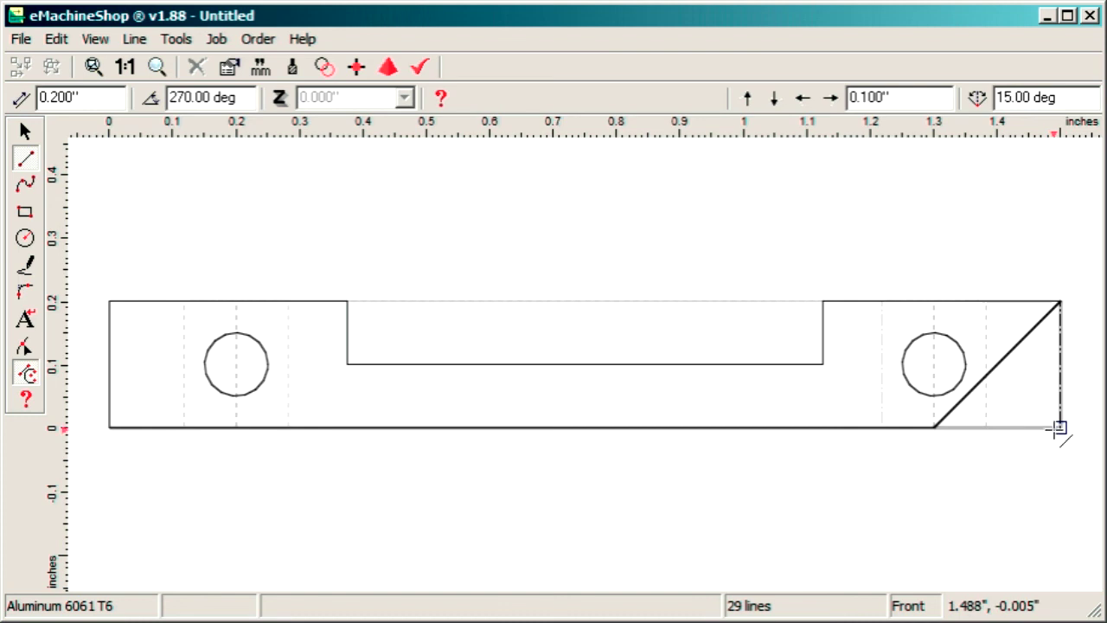
{"action": "left_click", "coordinate": [1060, 428]}
{"action": "left_click", "coordinate": [24, 157]}
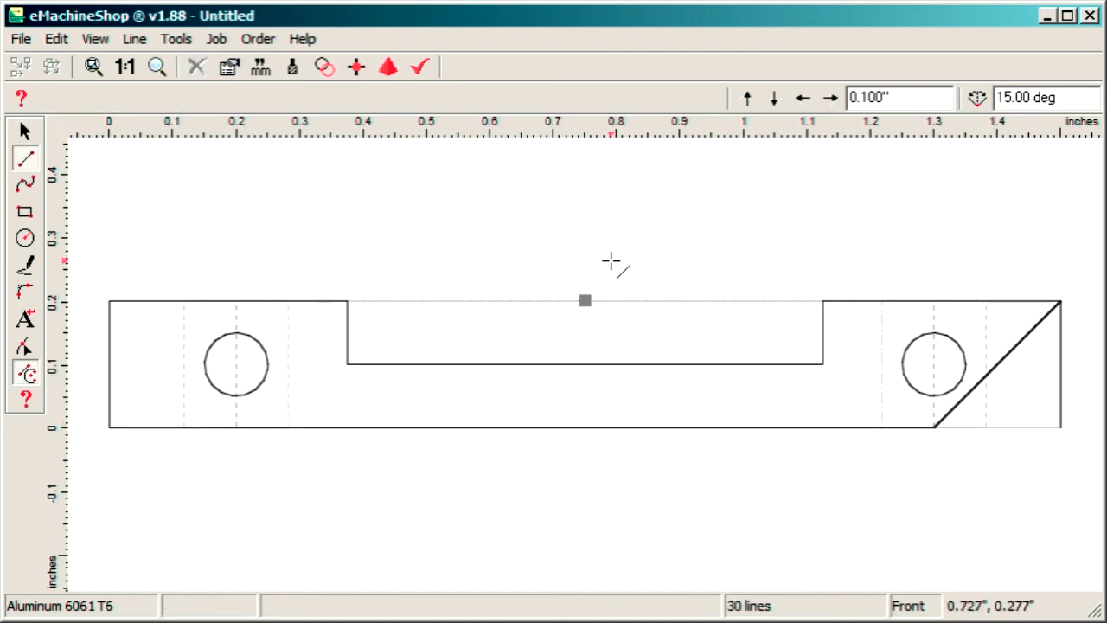
{"action": "left_click", "coordinate": [1060, 427]}
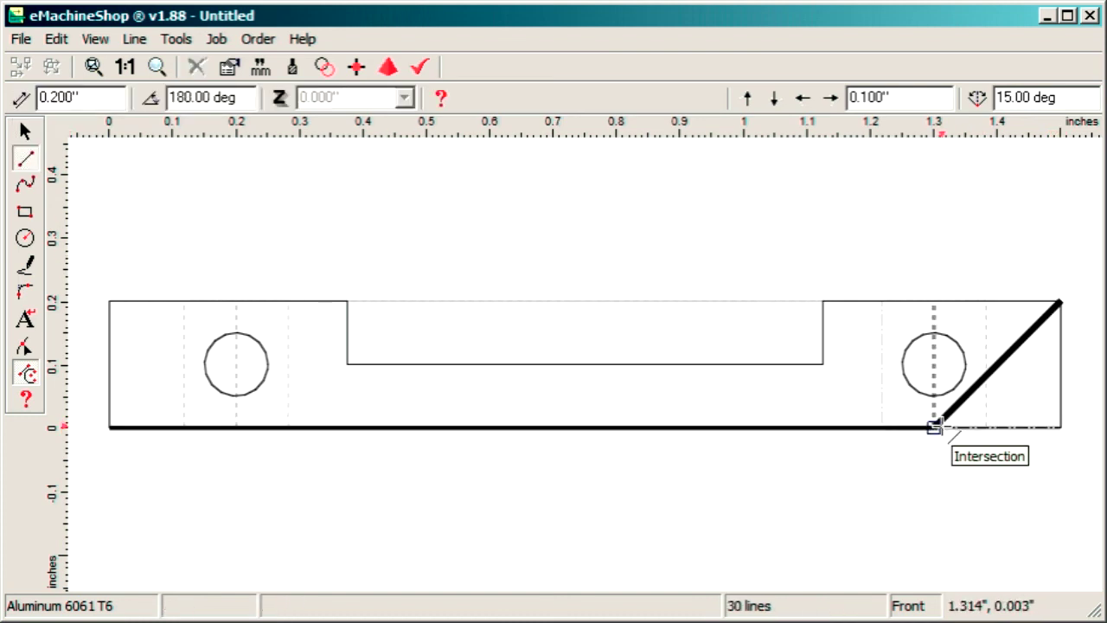
{"action": "left_click", "coordinate": [934, 427]}
Delete the pasted profile outline, then select the triangle's three edges.
{"action": "left_click_drag", "start_coordinate": [887, 427], "coordinate": [383, 141]}
{"action": "left_click", "coordinate": [198, 67]}
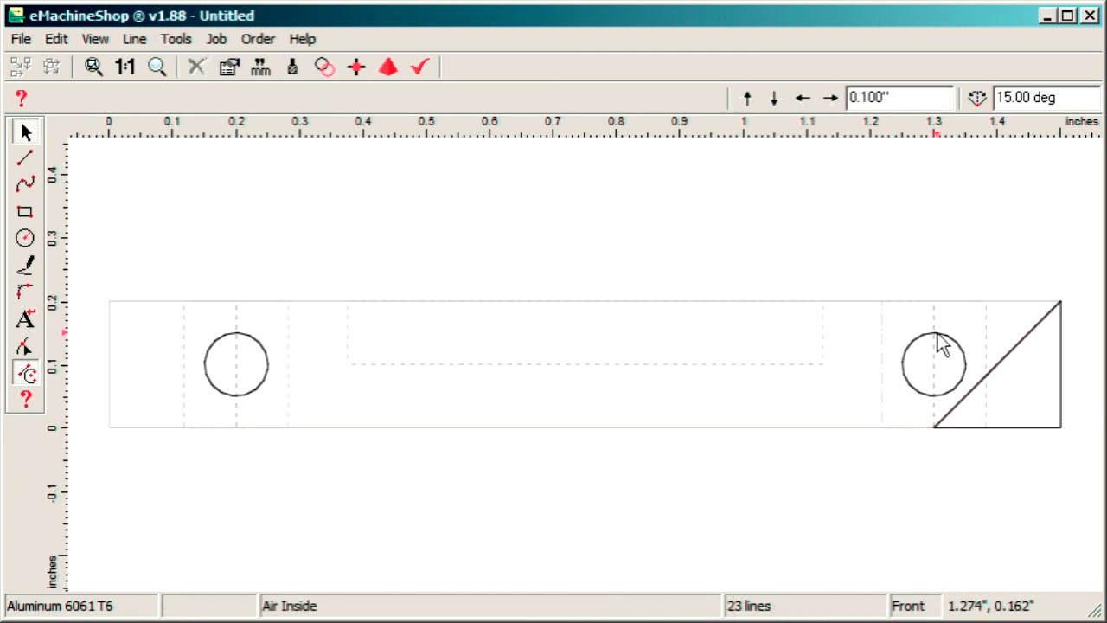
{"action": "left_click", "coordinate": [1033, 341]}
{"action": "left_click", "coordinate": [1062, 362], "text": "shift"}
{"action": "left_click", "coordinate": [1015, 427], "text": "shift"}
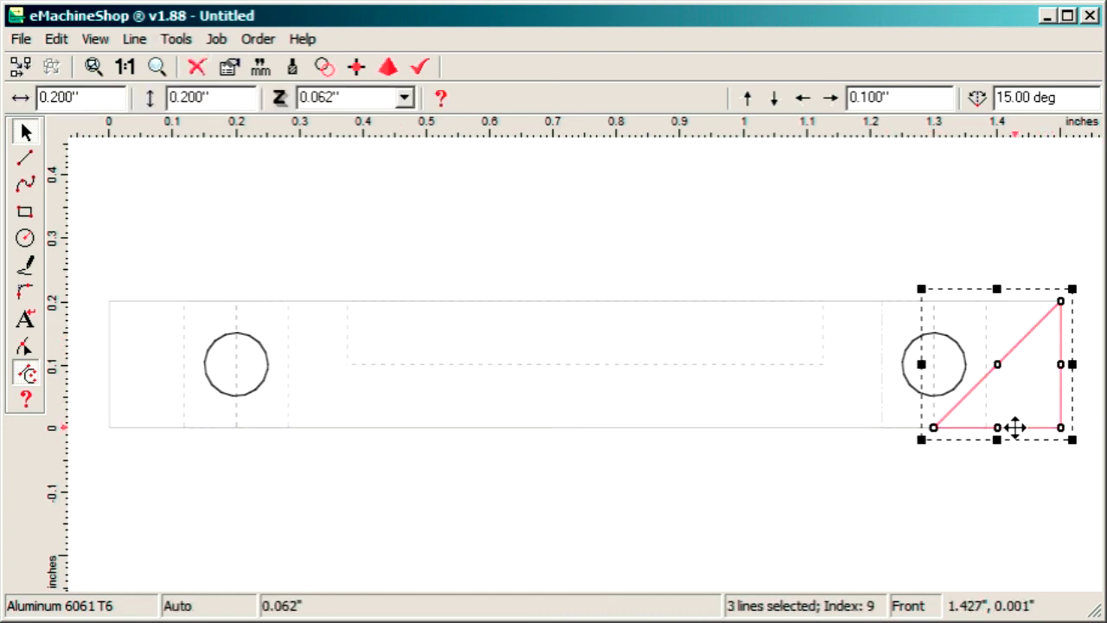
Group the chamfer triangle and set it and both hole circles to Air Inside.
{"action": "left_click", "coordinate": [22, 73]}
{"action": "left_click", "coordinate": [949, 336], "text": "shift"}
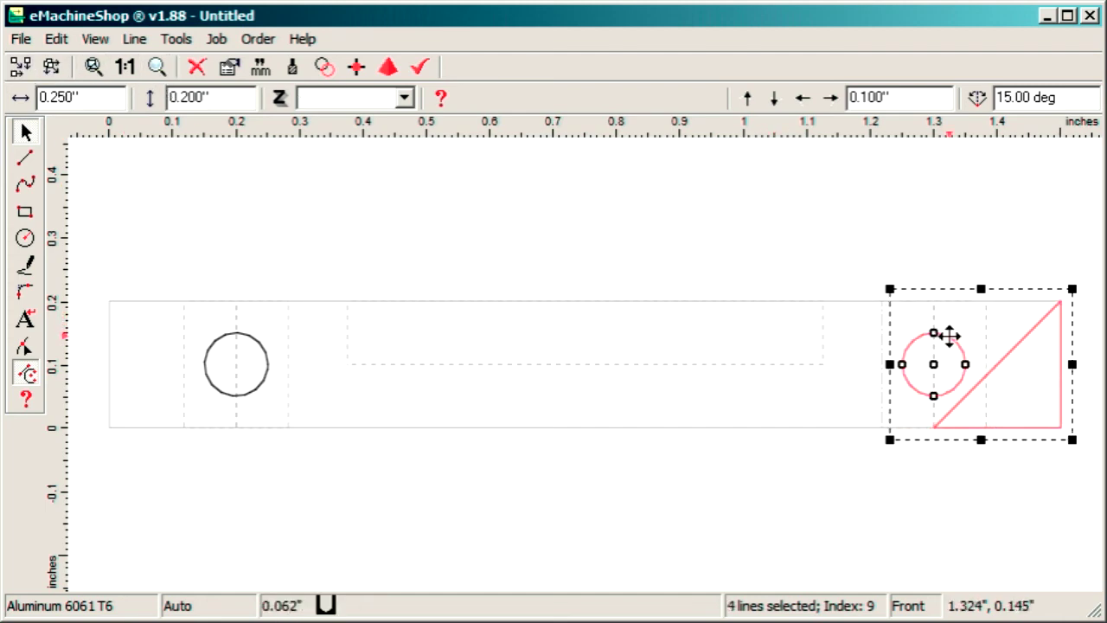
{"action": "left_click", "coordinate": [263, 348], "text": "shift"}
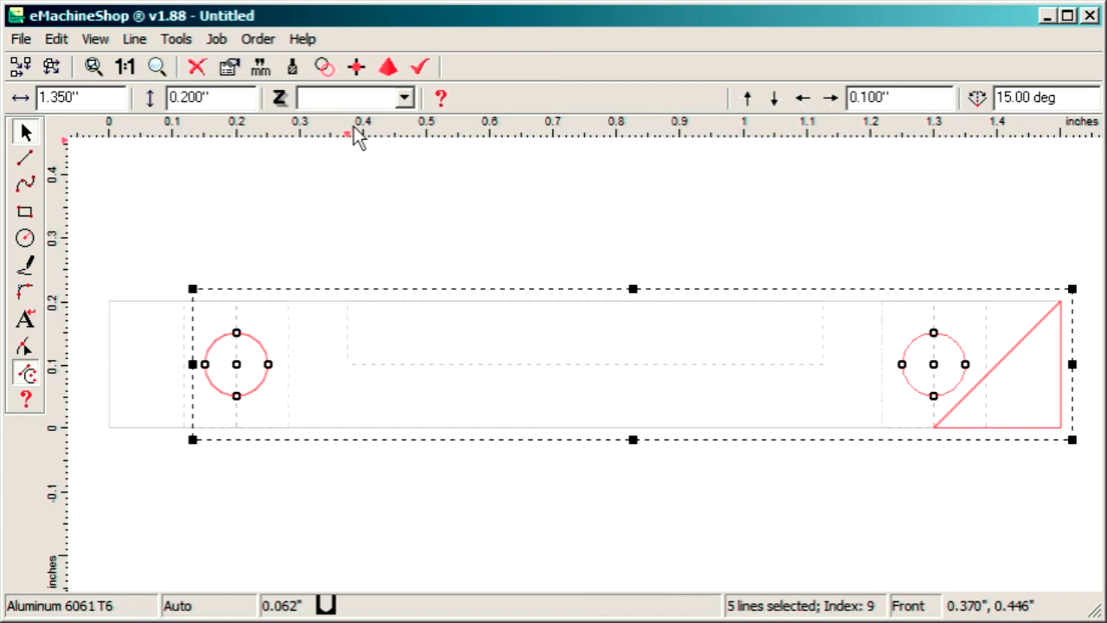
{"action": "left_click", "coordinate": [404, 97]}
{"action": "left_click", "coordinate": [336, 117]}
Rotate the part in 3D Preview to check the chamfer and holes cut through.
{"action": "left_click", "coordinate": [390, 67]}
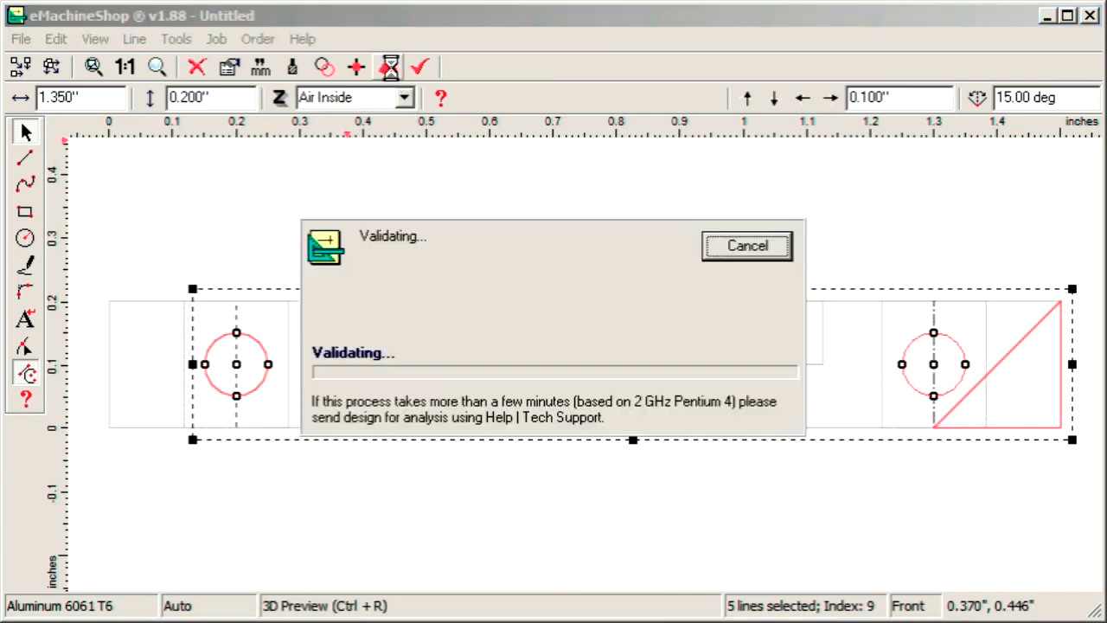
{"action": "mouse_move", "coordinate": [553, 346]}
{"action": "left_mouse_down"}
{"action": "mouse_move", "coordinate": [776, 435]}
{"action": "mouse_move", "coordinate": [291, 251]}
{"action": "mouse_move", "coordinate": [899, 418]}
{"action": "mouse_move", "coordinate": [994, 346]}
{"action": "left_mouse_up"}
{"action": "left_click", "coordinate": [991, 73]}
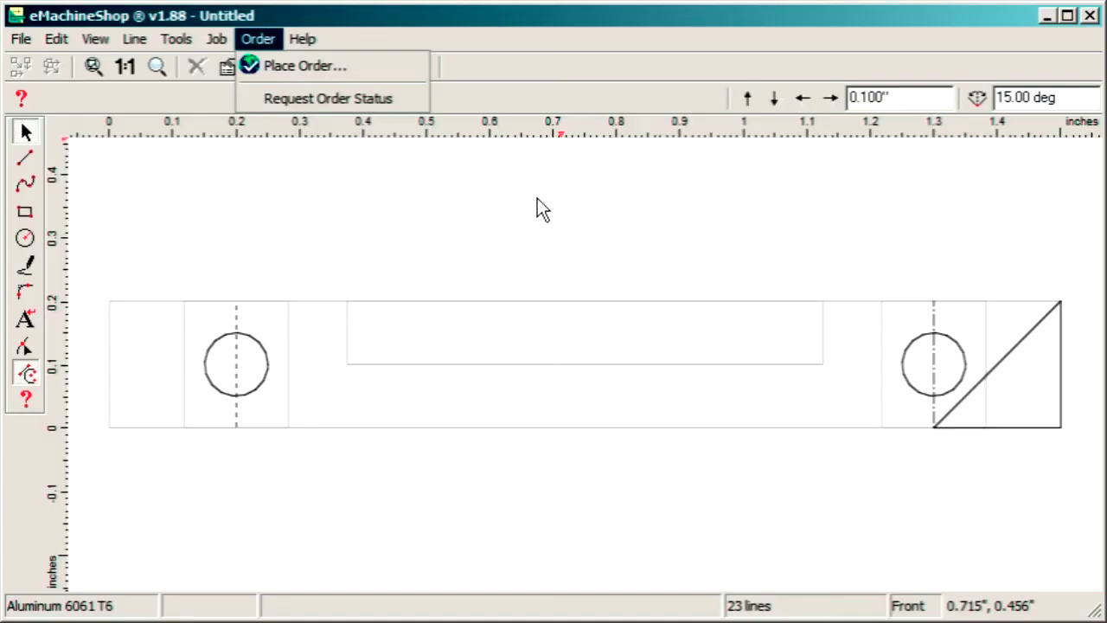
{"action": "left_click", "coordinate": [592, 218]}
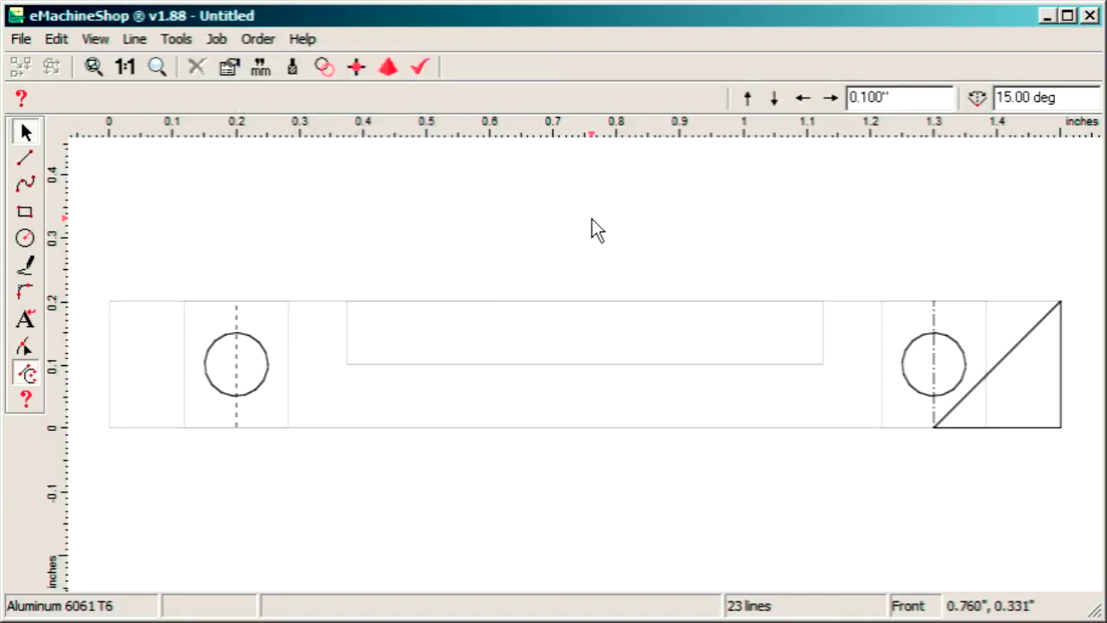